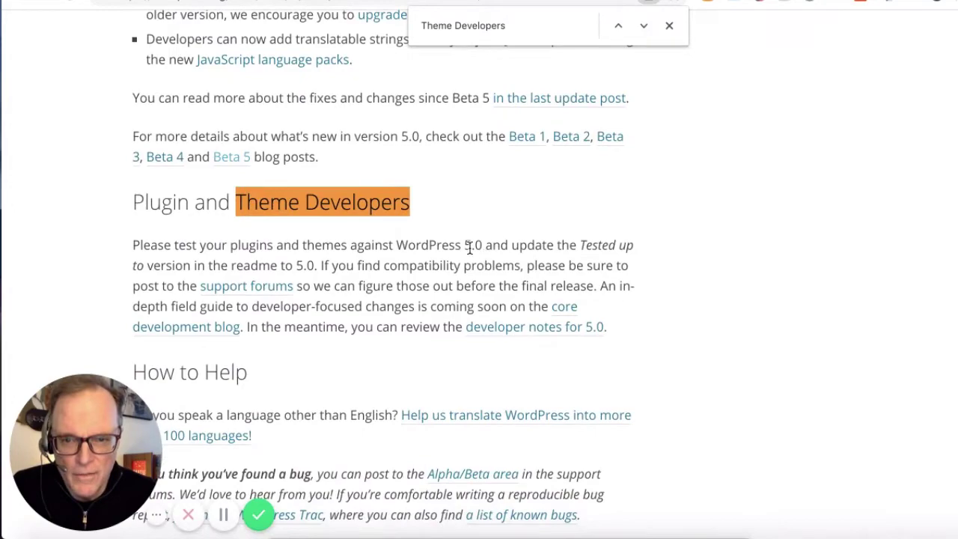
Highlight the paragraph under the "Plugin and Theme Developers" heading about testing against WordPress 5.0, and dismiss the page search
triple_click(470, 249)
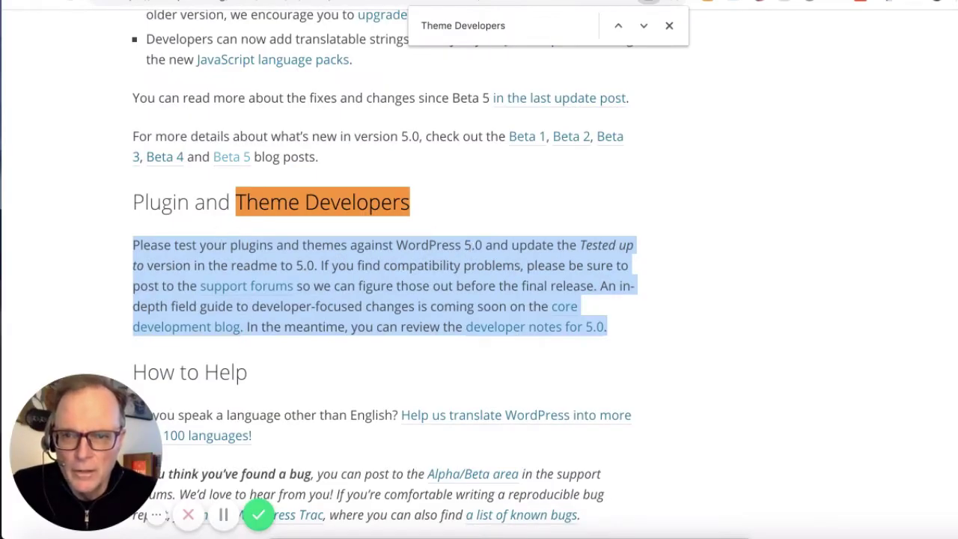
key(Escape)
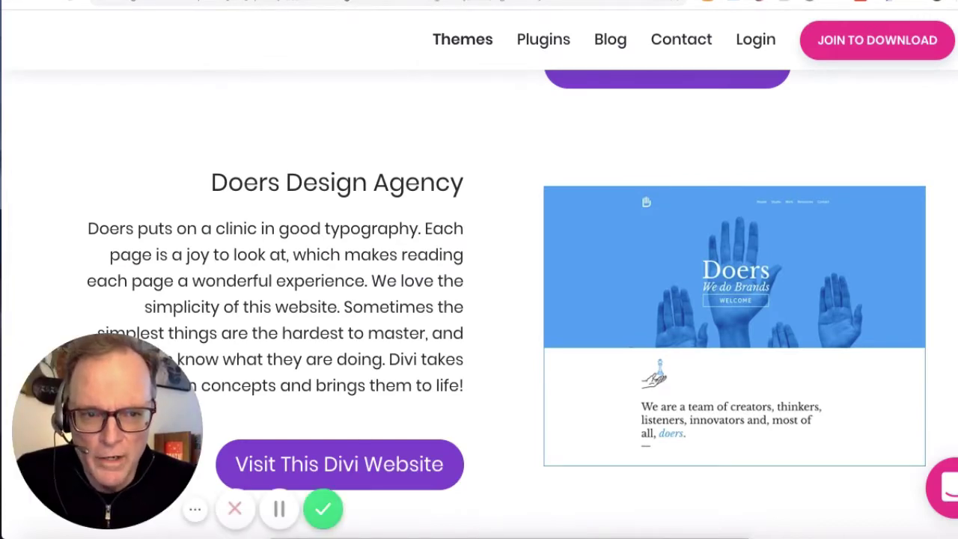
Review the Divi theme page from its introduction through the visual builder features and the "Future Of WYSIWYG" section
scroll(479, 299, up, 20)
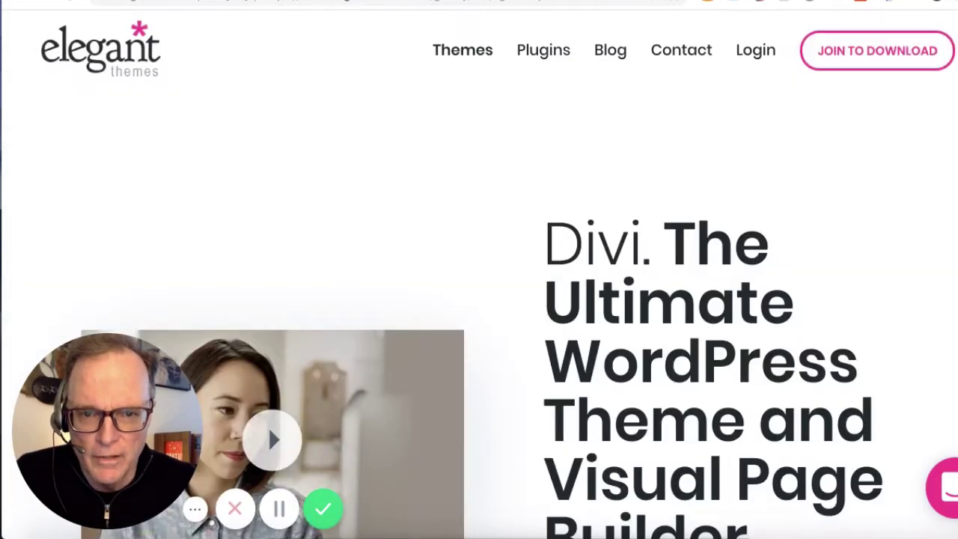
scroll(479, 300, down, 8)
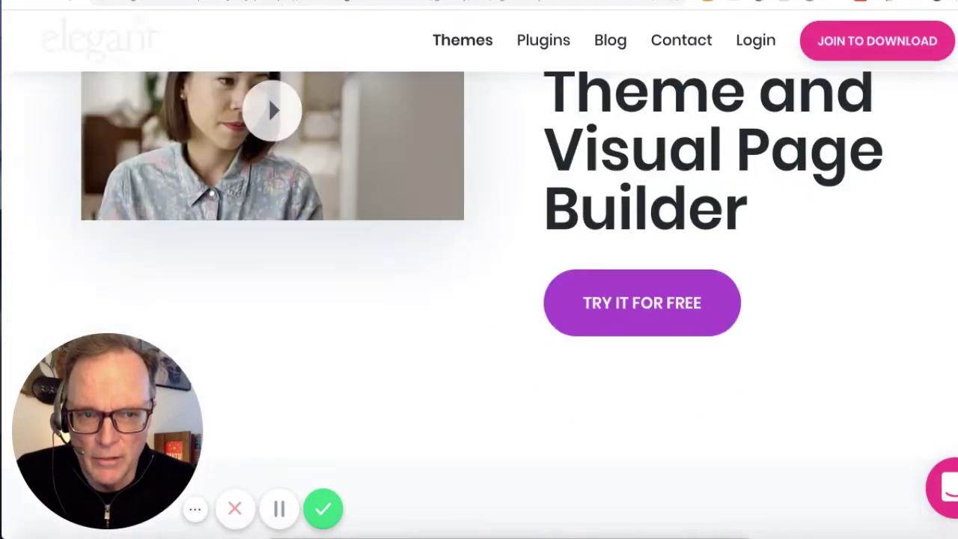
scroll(479, 299, down, 5)
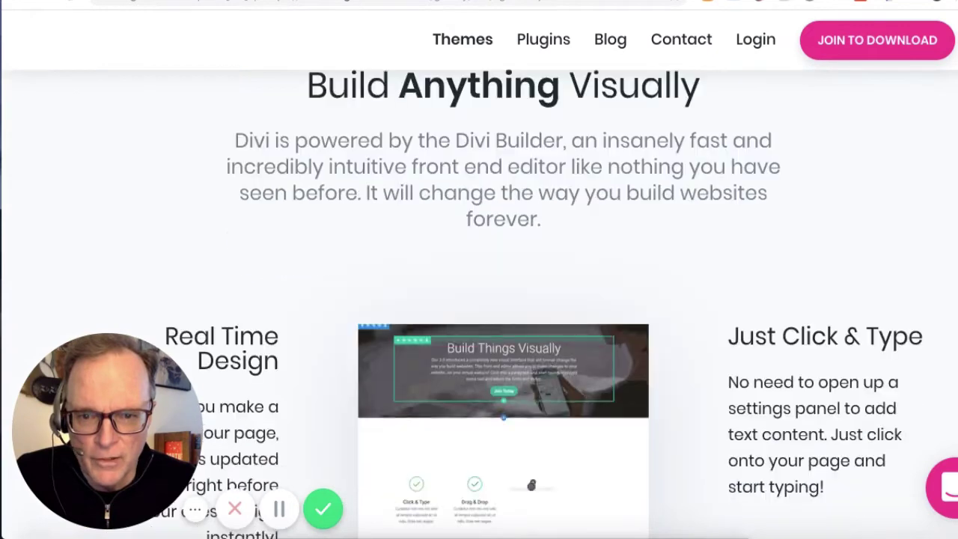
scroll(479, 300, down, 1)
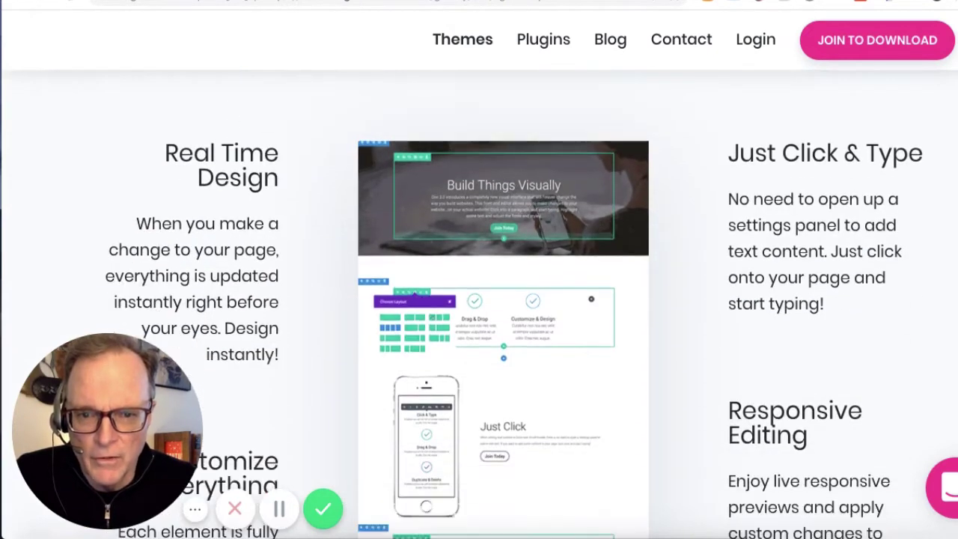
scroll(479, 300, down, 1)
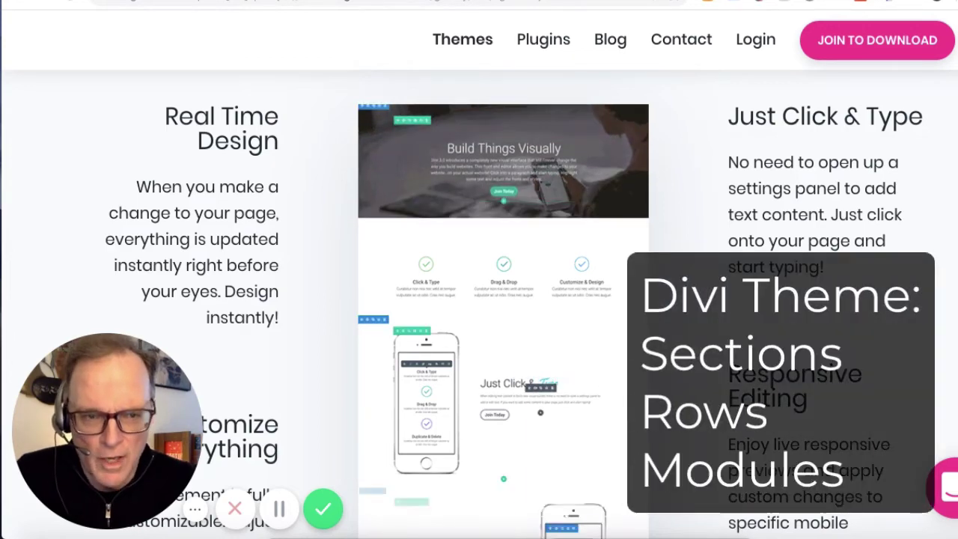
scroll(479, 299, down, 8)
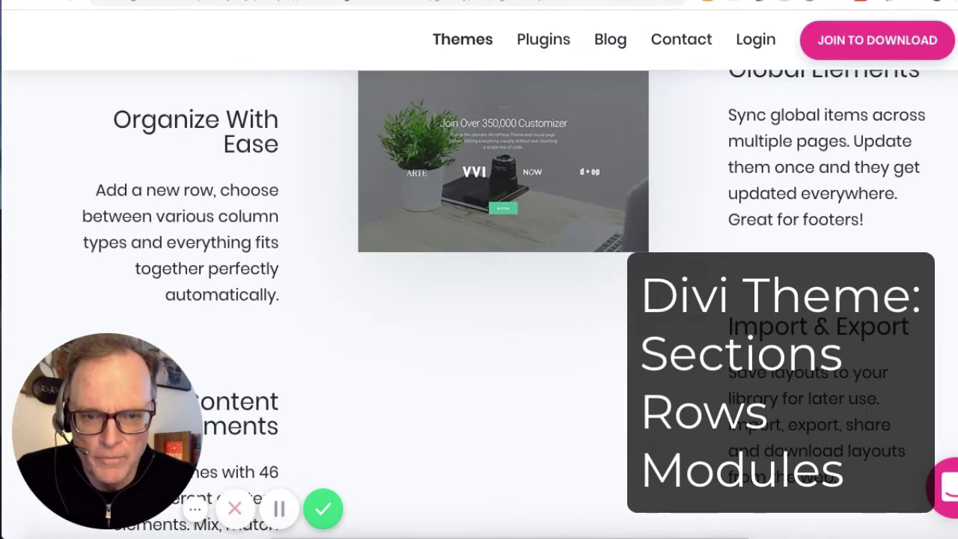
scroll(479, 300, up, 2)
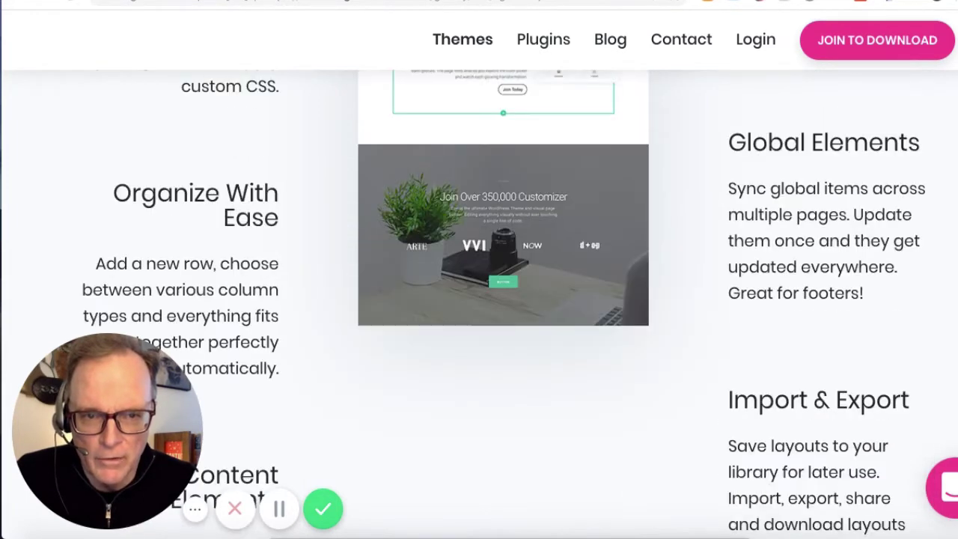
scroll(479, 300, down, 10)
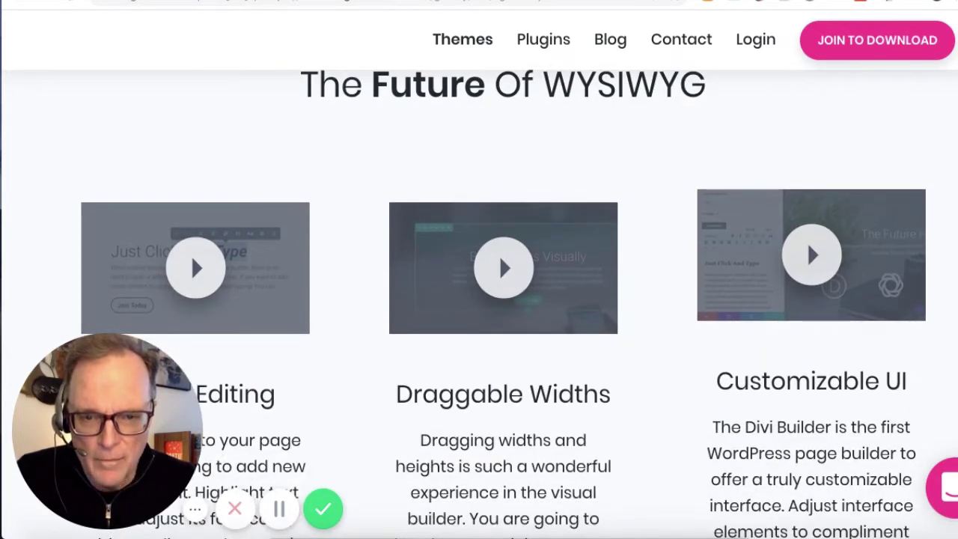
scroll(479, 299, down, 2)
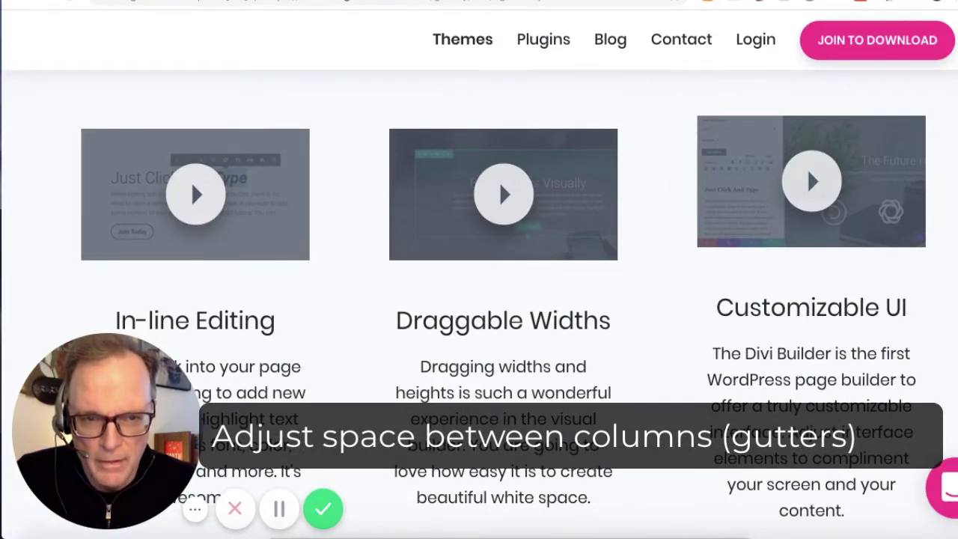
scroll(503, 300, down, 5)
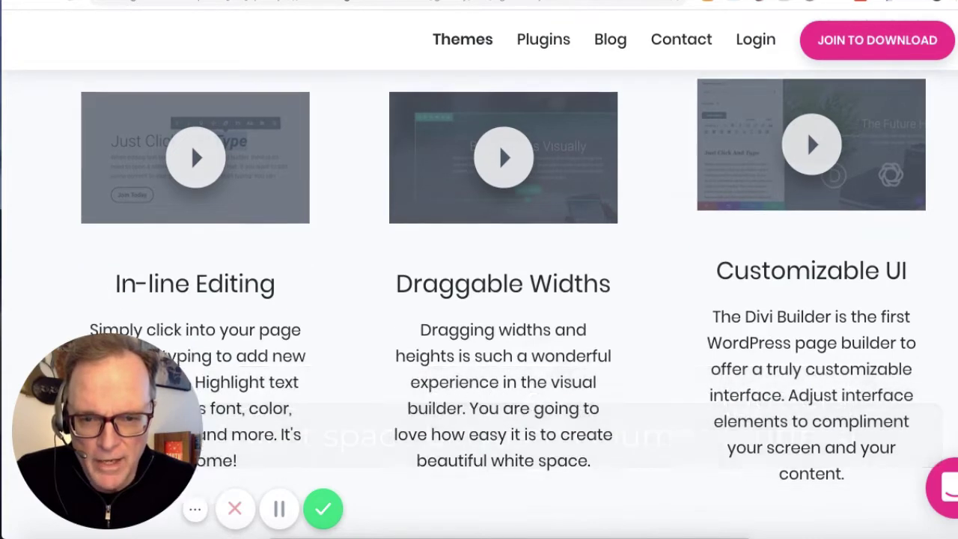
scroll(499, 328, down, 5)
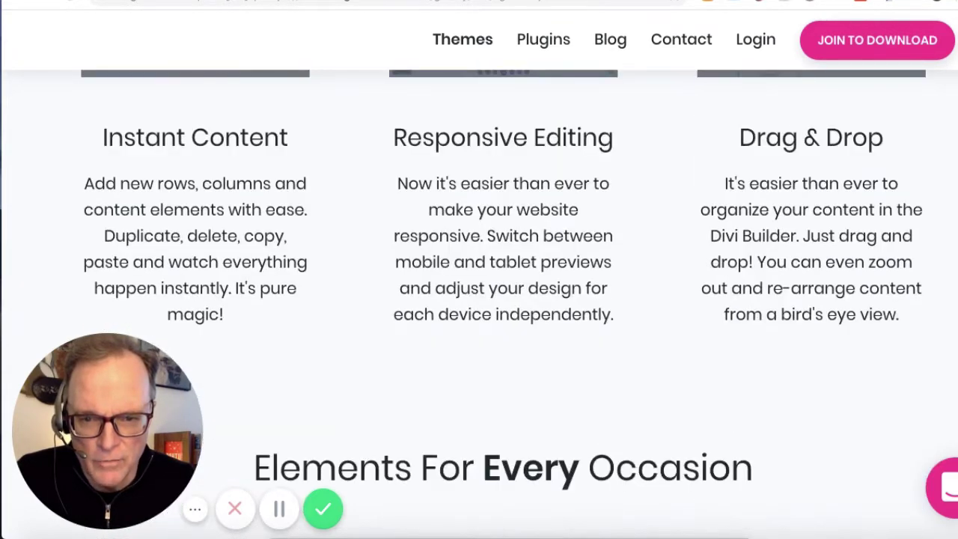
scroll(503, 300, down, 3)
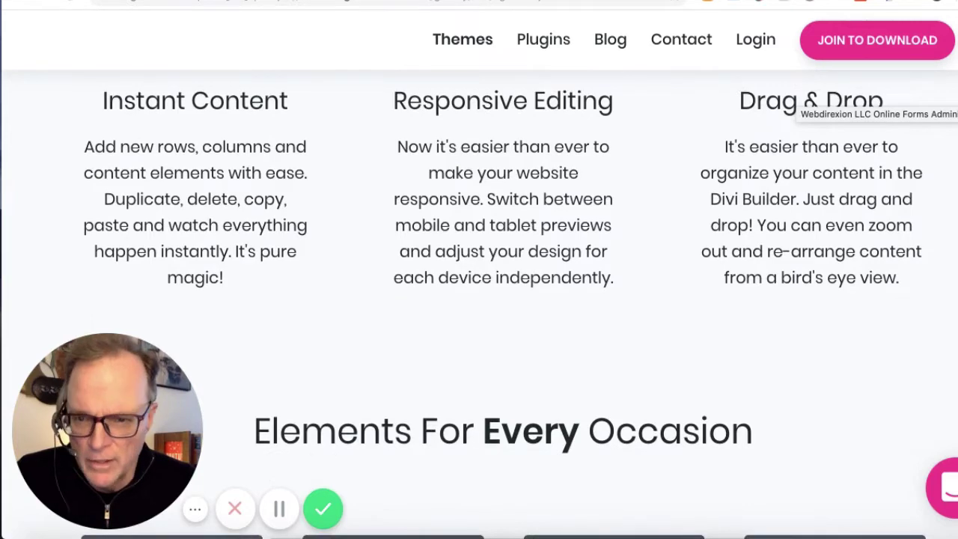
Examine the Divi content modules listed under "Elements For Every Occasion", down to the design toolkit section
scroll(503, 299, down, 4)
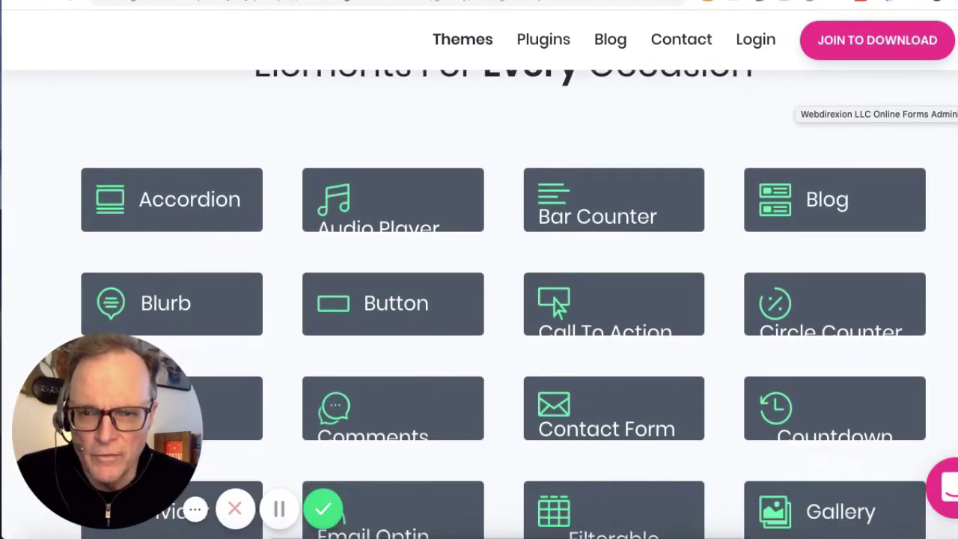
scroll(503, 299, up, 1)
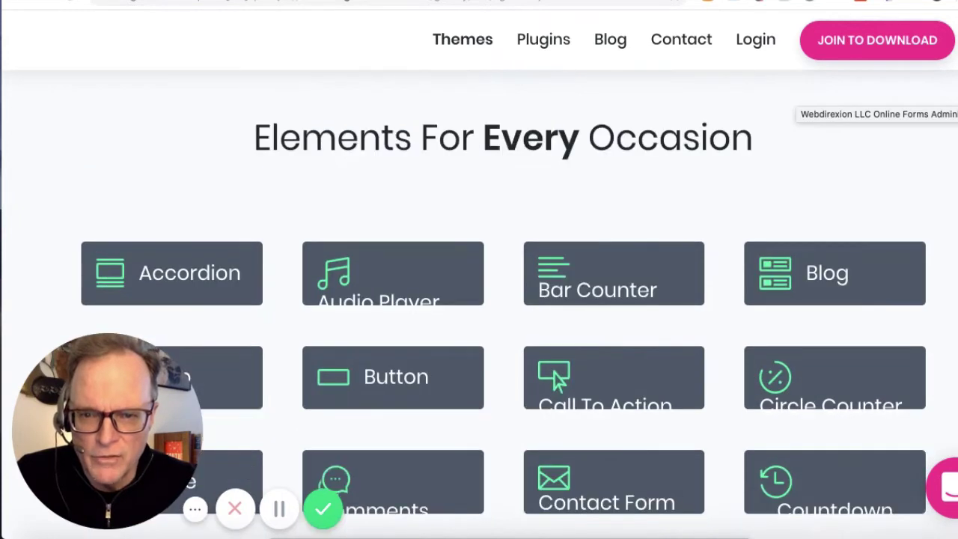
scroll(494, 312, down, 1)
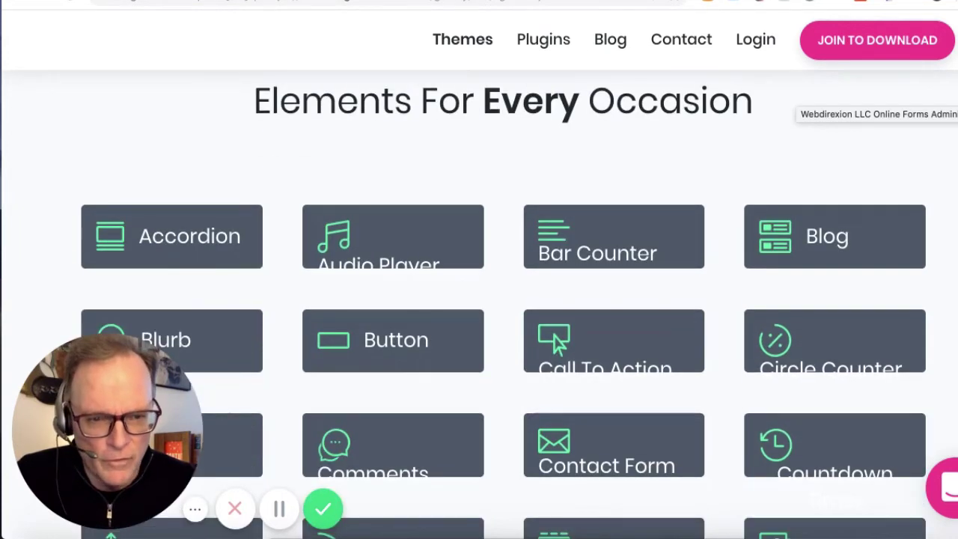
scroll(503, 304, down, 5)
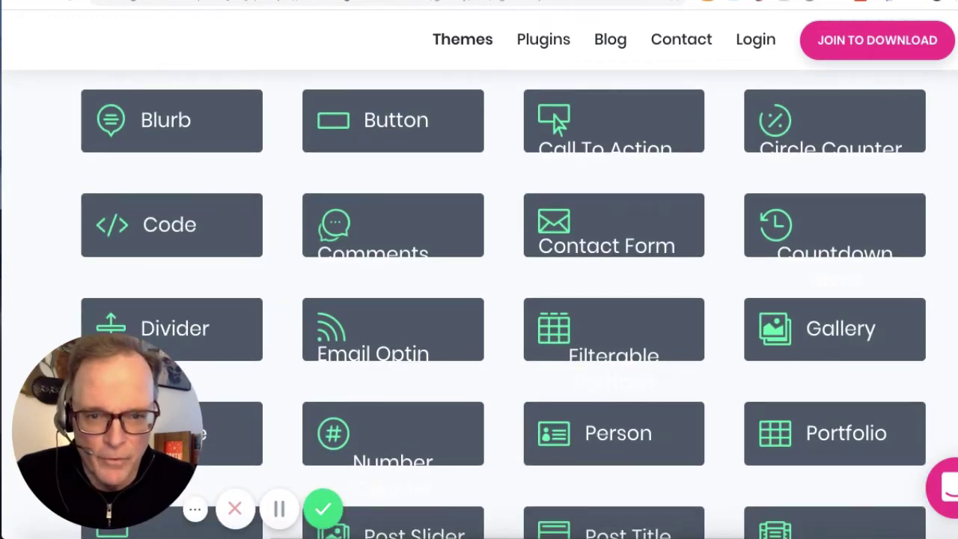
scroll(479, 299, down, 3)
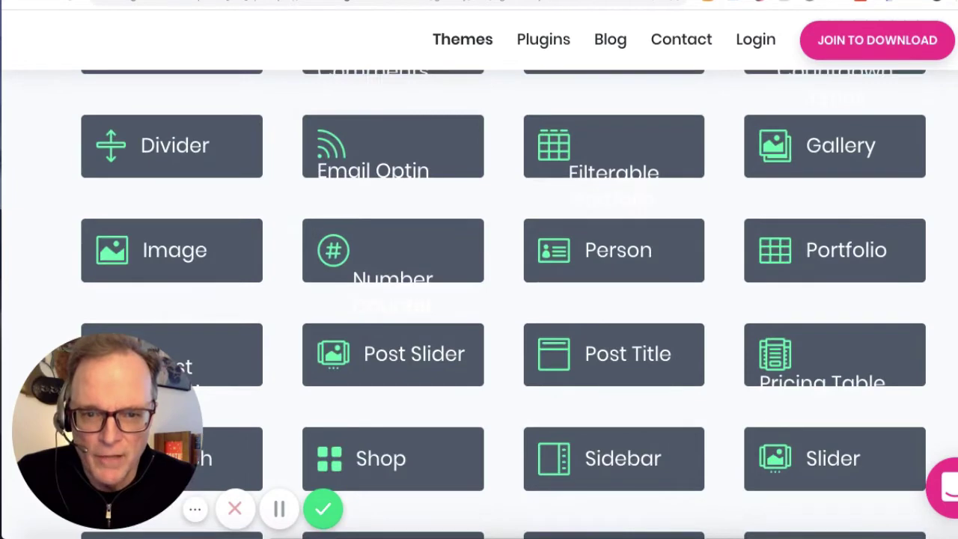
scroll(479, 300, down, 5)
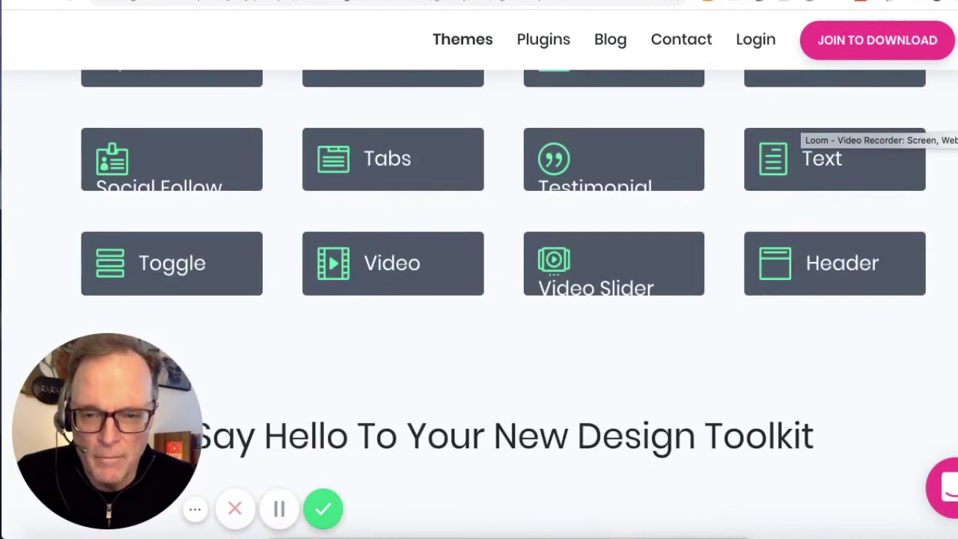
scroll(479, 299, down, 5)
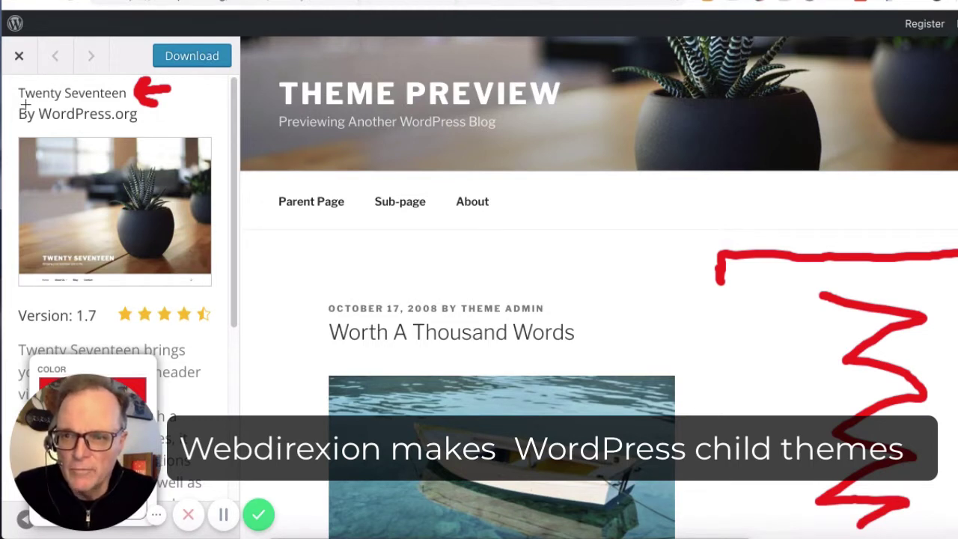
Underline the theme name Twenty Seventeen in red and draw two more strokes beside the red zigzag on the theme preview
drag(34, 106, 141, 111)
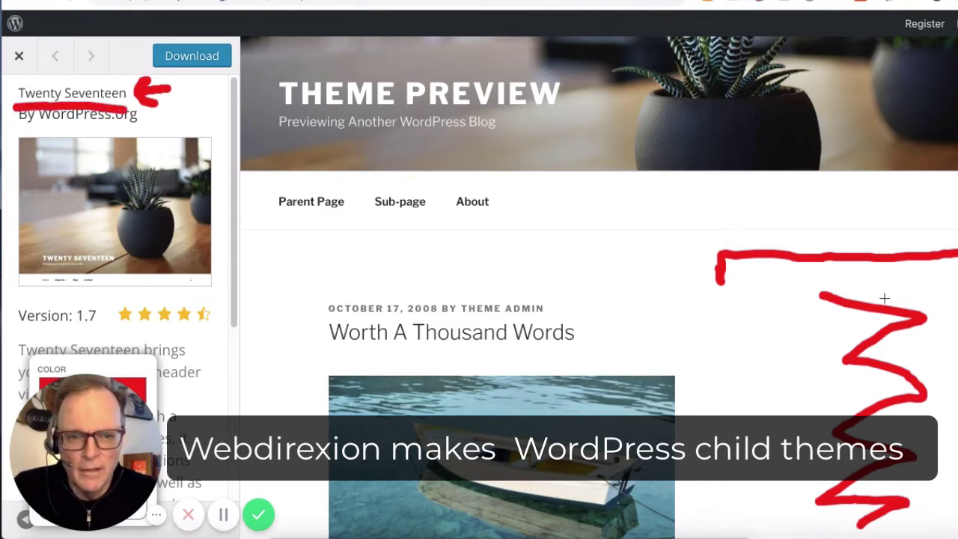
drag(798, 302, 789, 449)
mouse_move(772, 410)
mouse_down()
mouse_move(791, 453)
mouse_move(814, 426)
mouse_up()
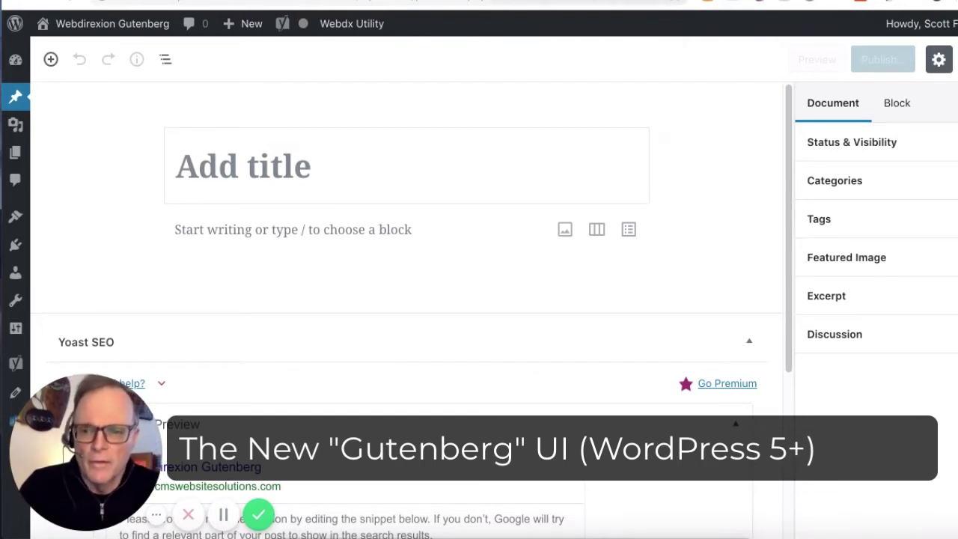
Title the new post "Gutentberg Post Title Here"
text(G)
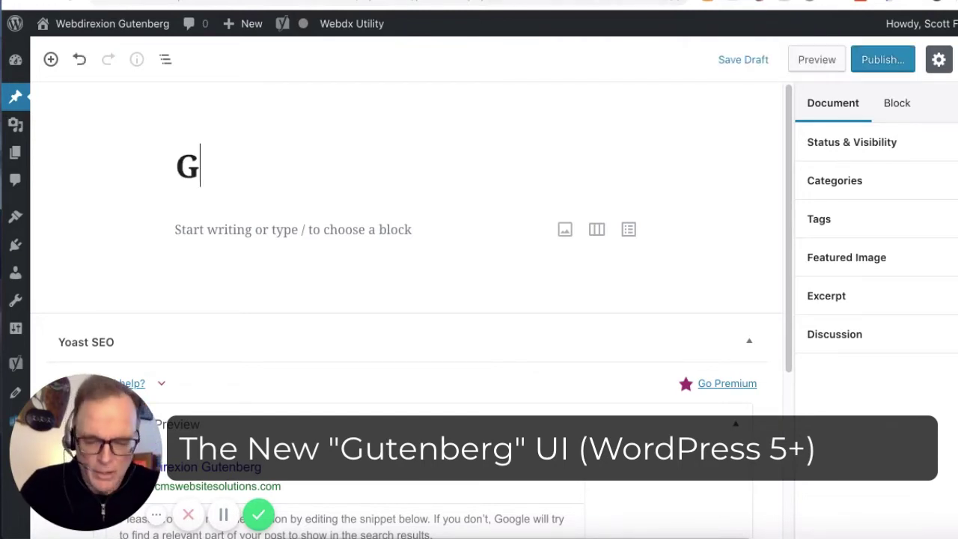
text(utent)
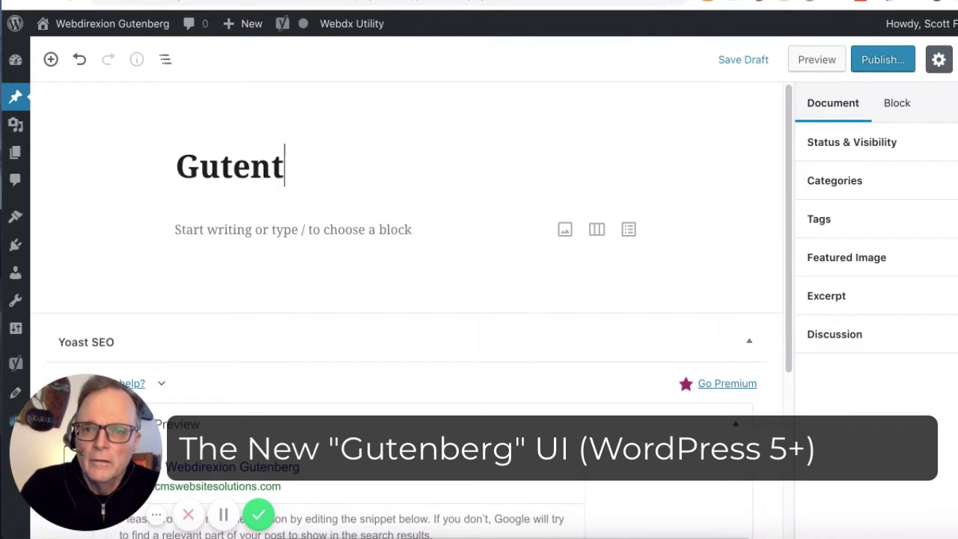
text(berg Post )
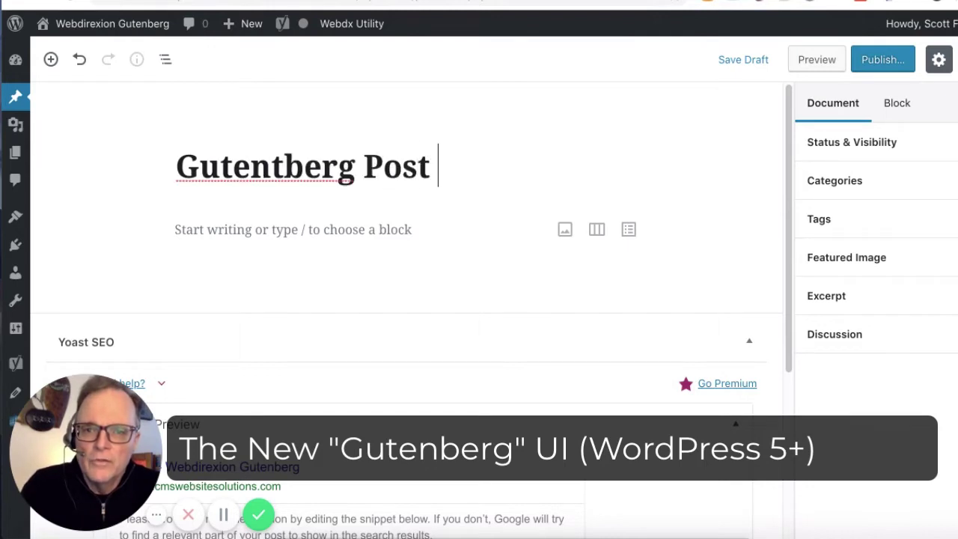
text(Title Here)
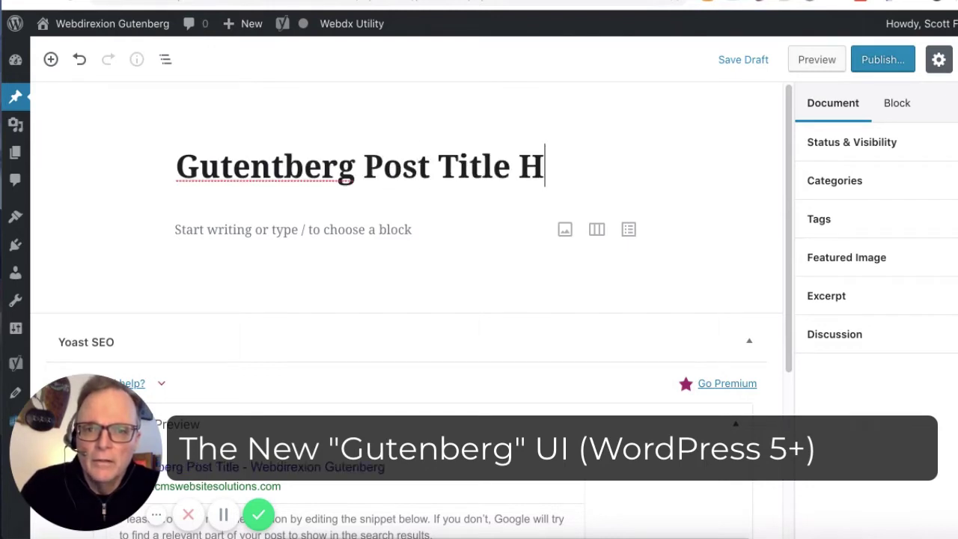
Write "Type your actual post in a separate block." in the paragraph block below the title
click(264, 230)
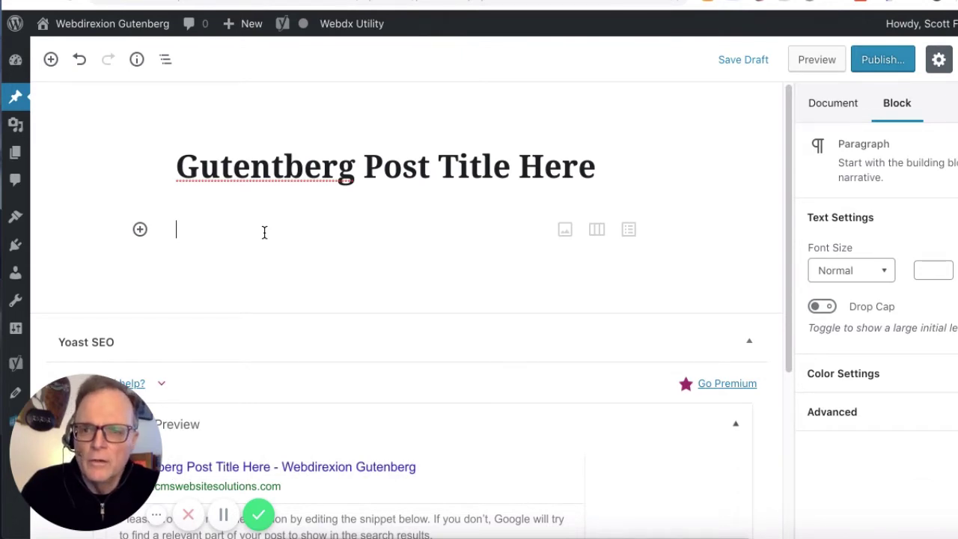
text(Type your actual post in )
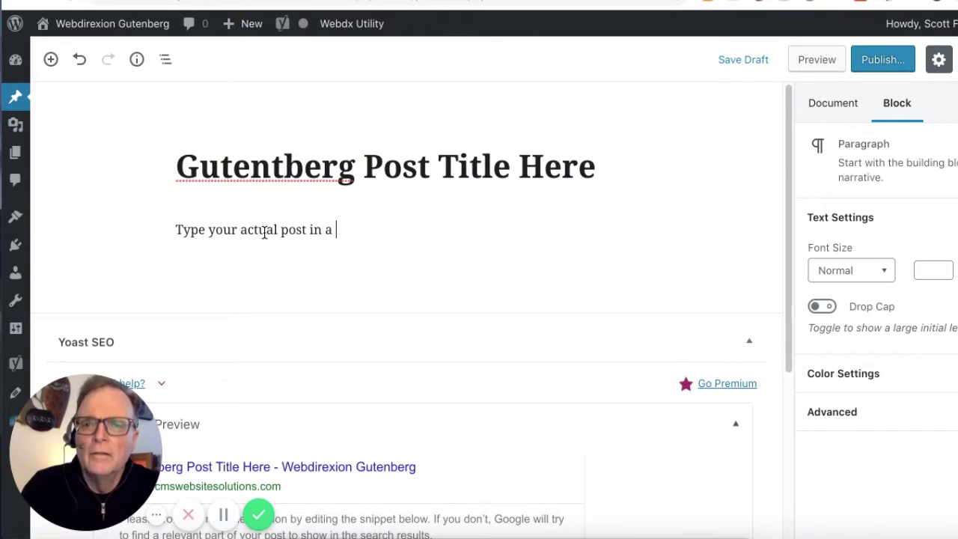
text(a separat)
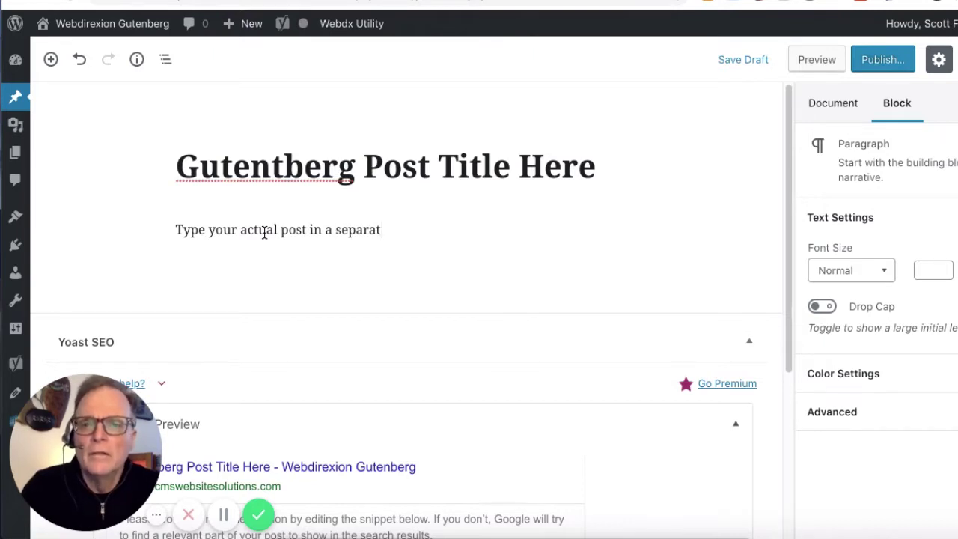
text(e block.)
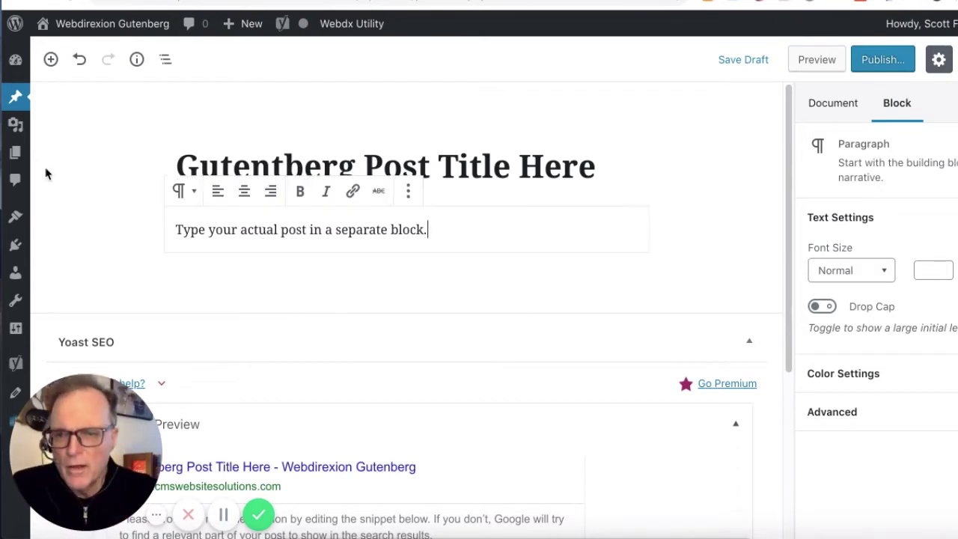
Insert an image block below the paragraph and fill it with Seaside-Ocean-Grass.jpg from the media library
click(51, 60)
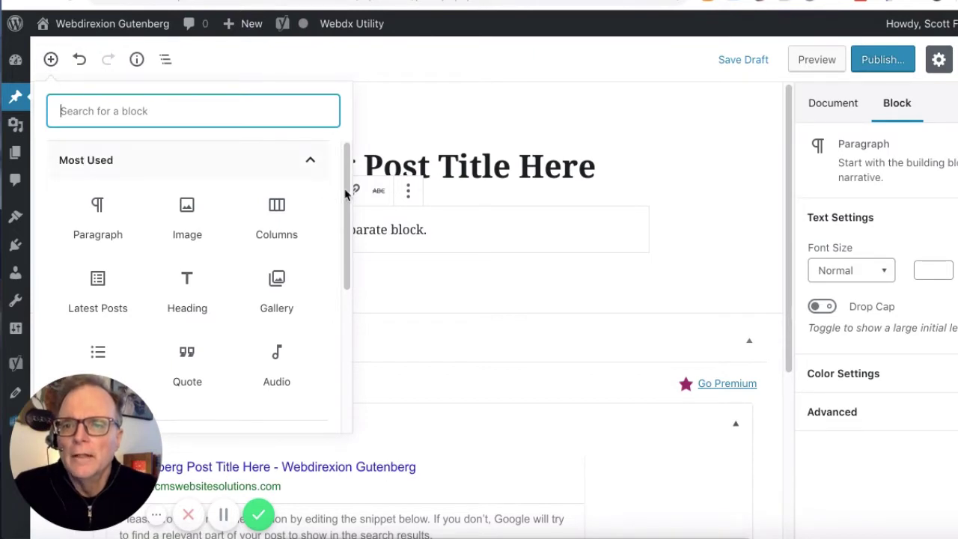
mouse_move(345, 193)
mouse_down()
mouse_move(342, 216)
mouse_move(337, 192)
mouse_up()
scroll(337, 193, up, 1)
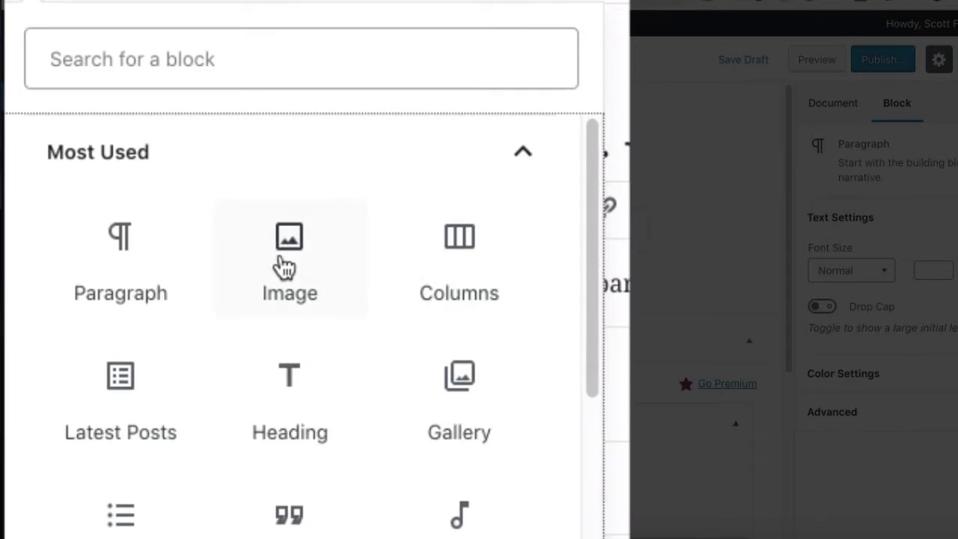
click(284, 265)
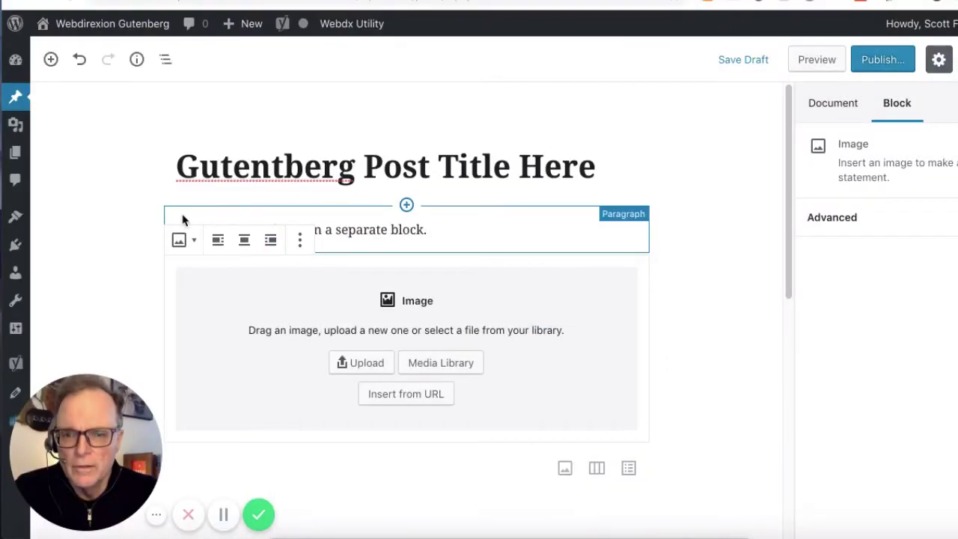
click(442, 363)
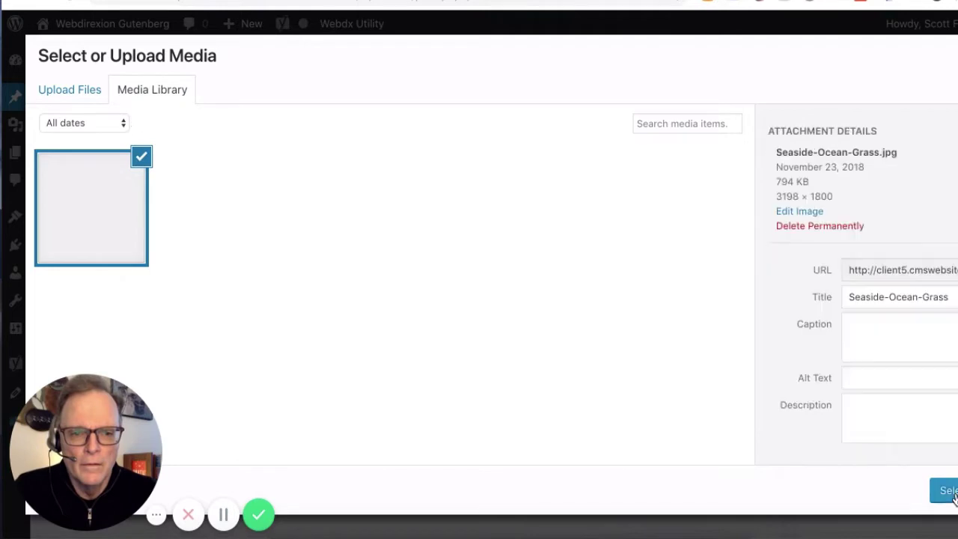
click(948, 492)
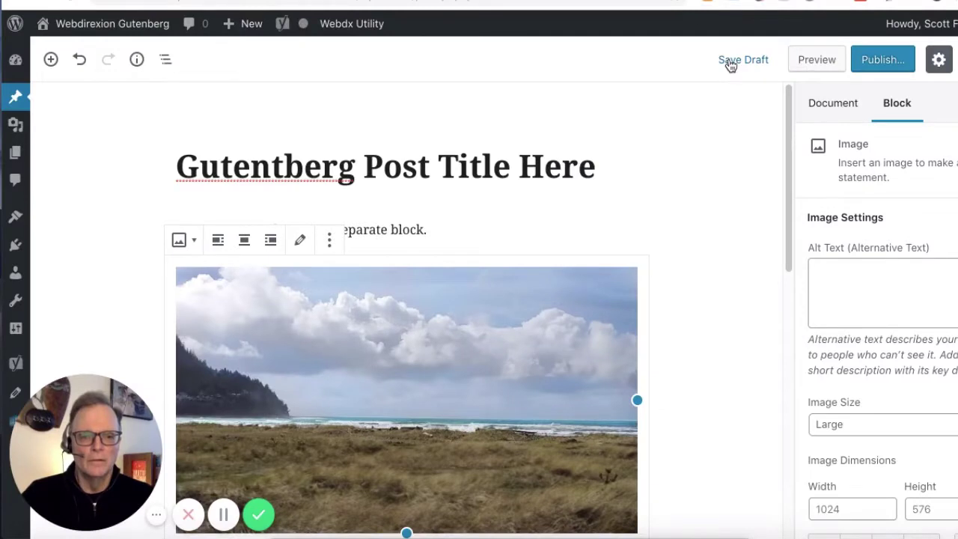
Save the post as a draft and expand the document's Status & Visibility settings
click(726, 60)
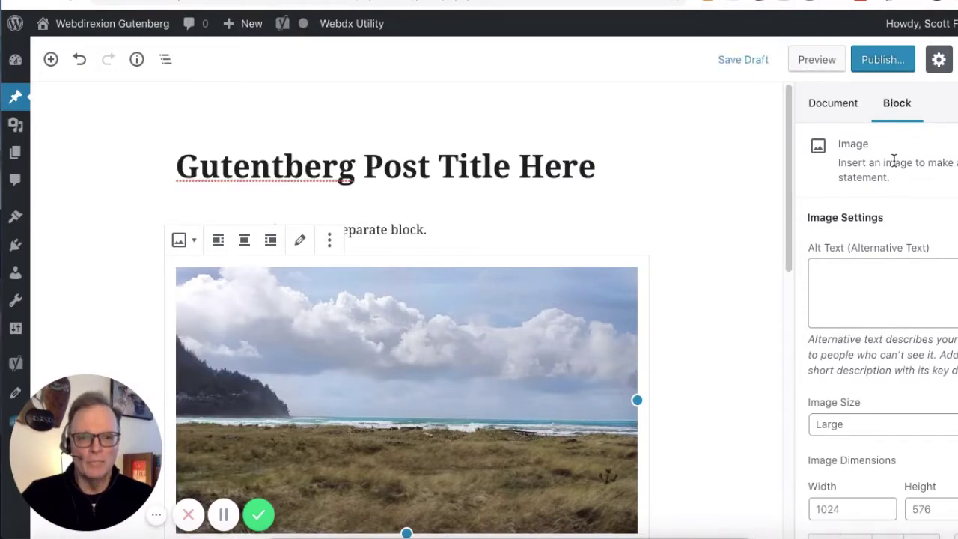
click(844, 112)
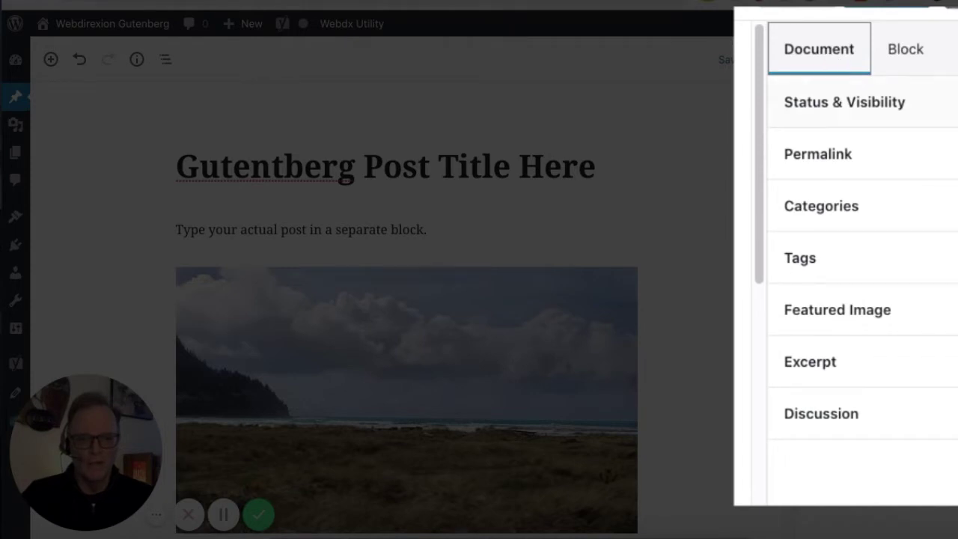
click(935, 102)
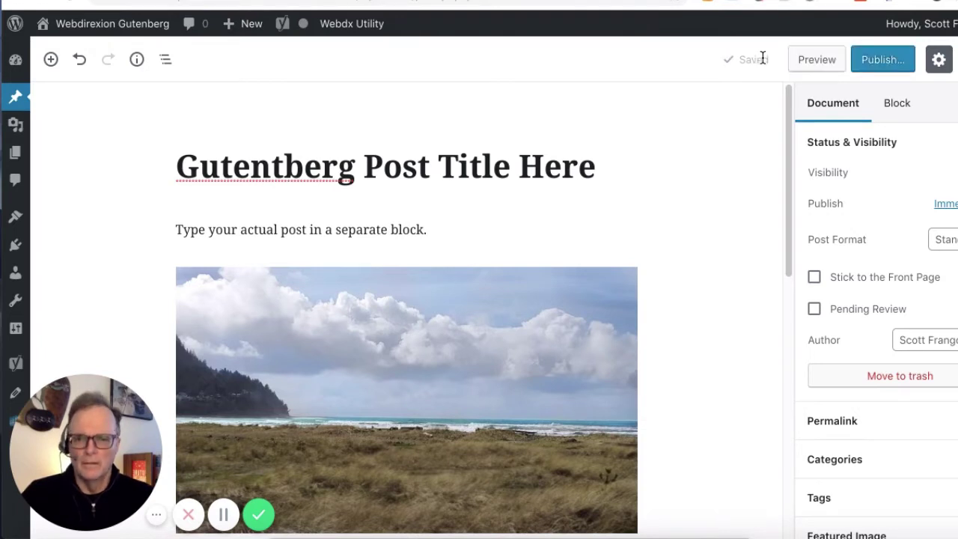
Preview the draft post on the site and look over its title, paragraph and image
click(819, 60)
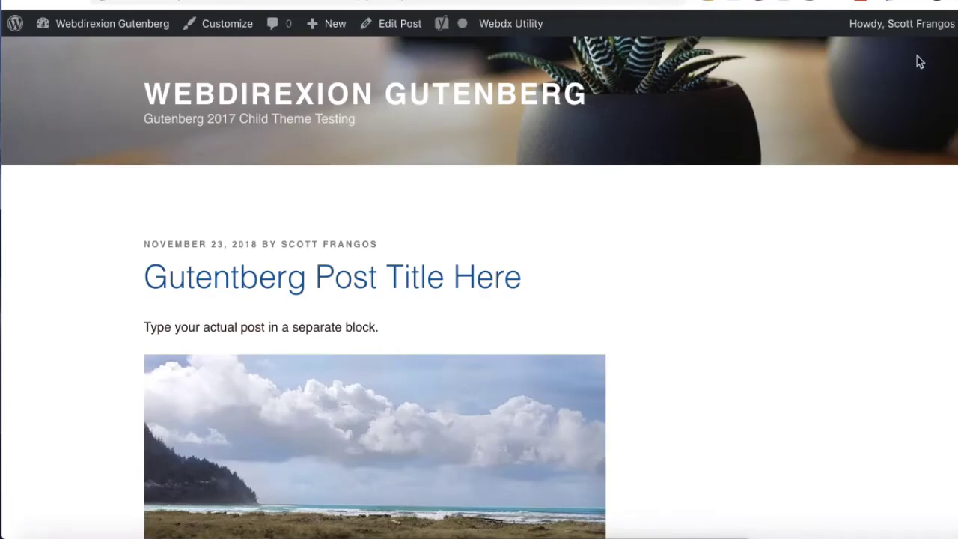
scroll(479, 336, down, 3)
scroll(479, 337, up, 2)
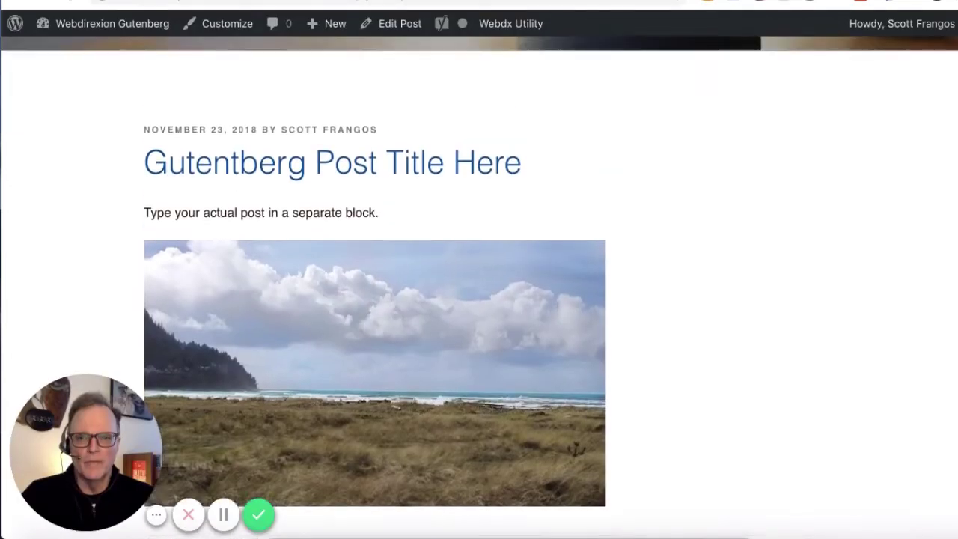
scroll(479, 299, up, 1)
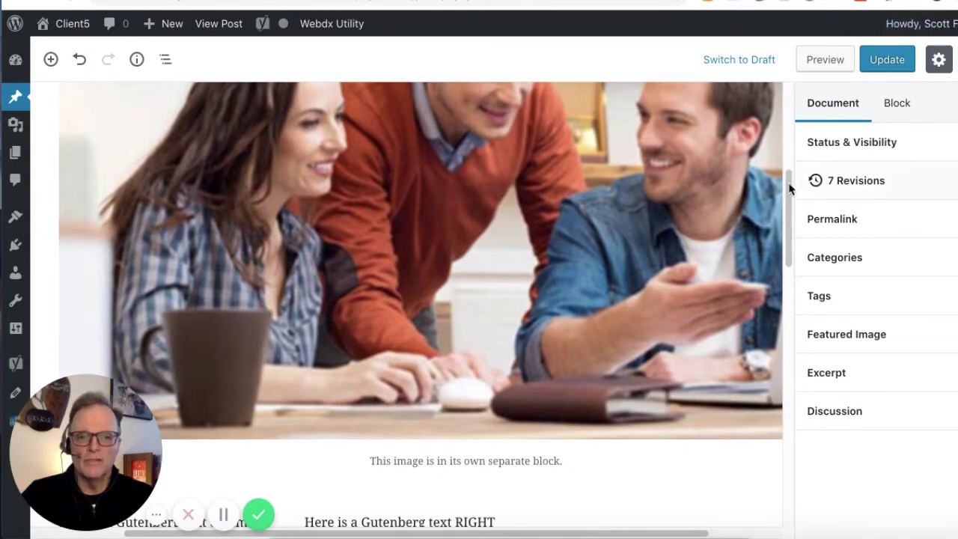
Examine the blocks of the existing Gutenberg Post Layout post in the editor, down to the "Recent Posts (from widgets):" paragraph
drag(789, 189, 794, 46)
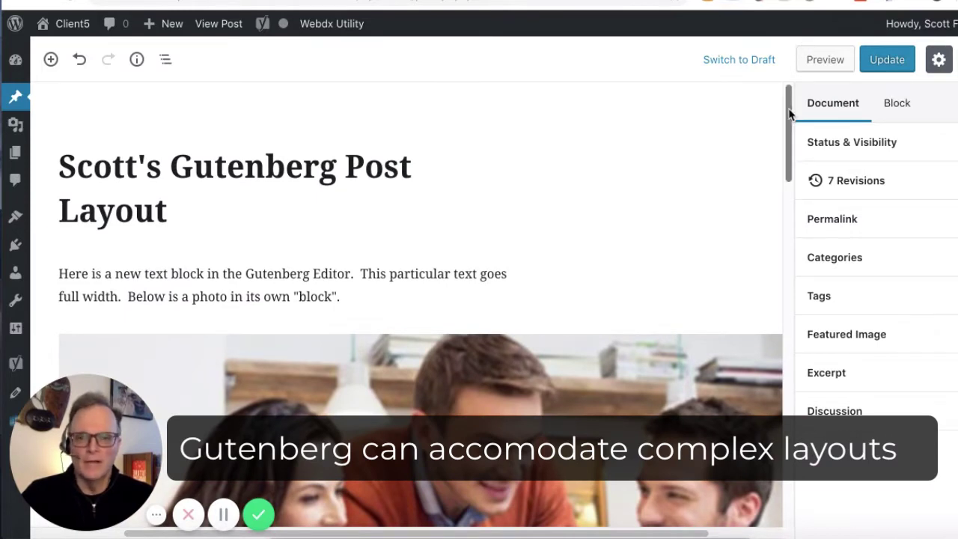
drag(789, 97, 782, 336)
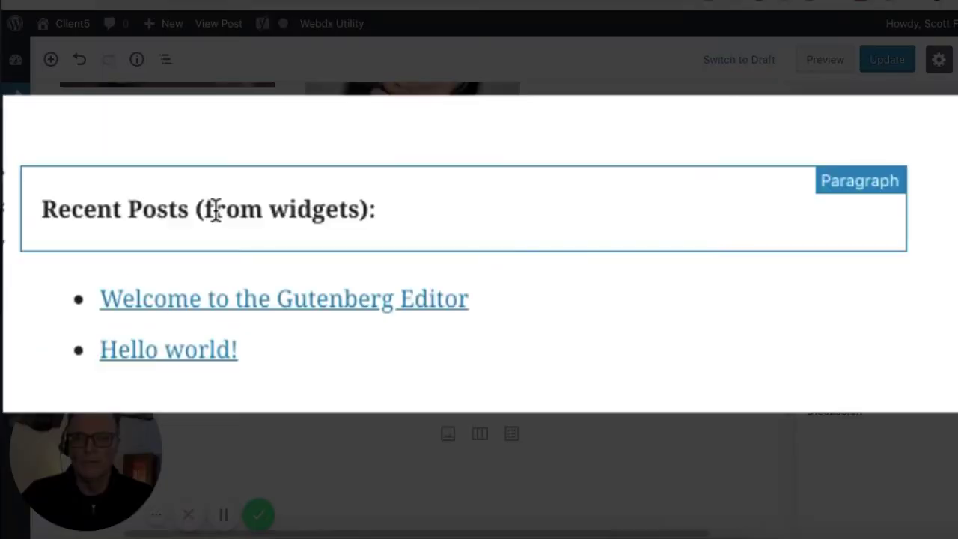
triple_click(152, 230)
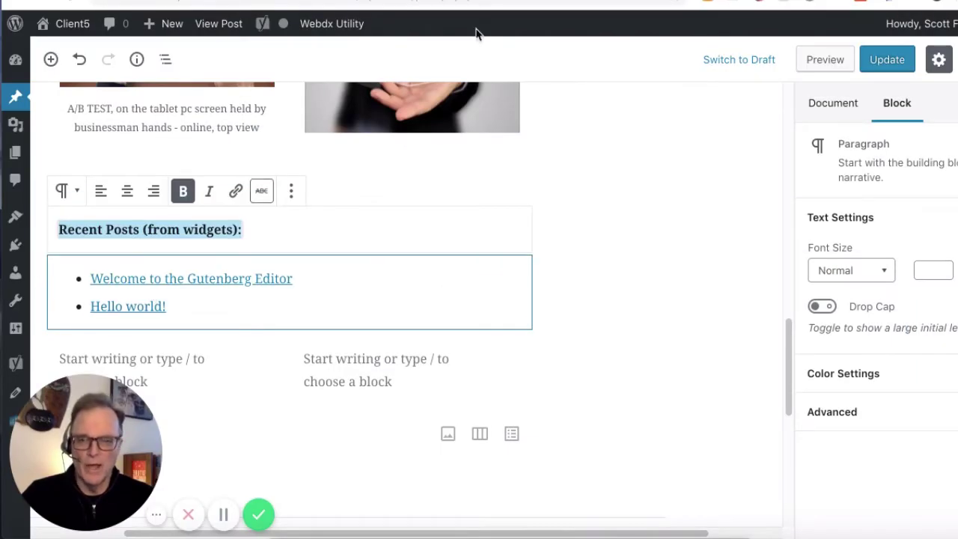
Examine the published version of the layout post, highlighting the Recent Posts section and the opening text paragraph
key(ctrl+Tab)
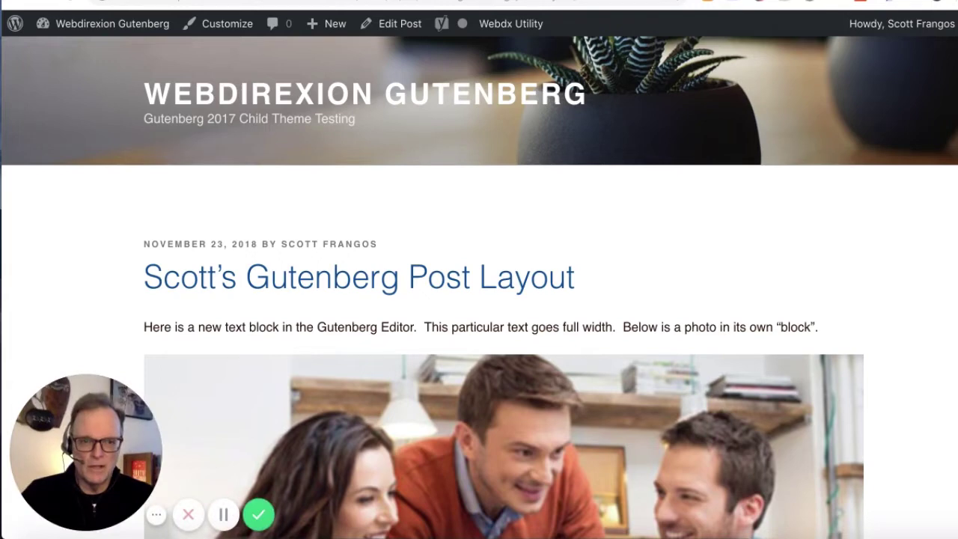
scroll(479, 288, down, 5)
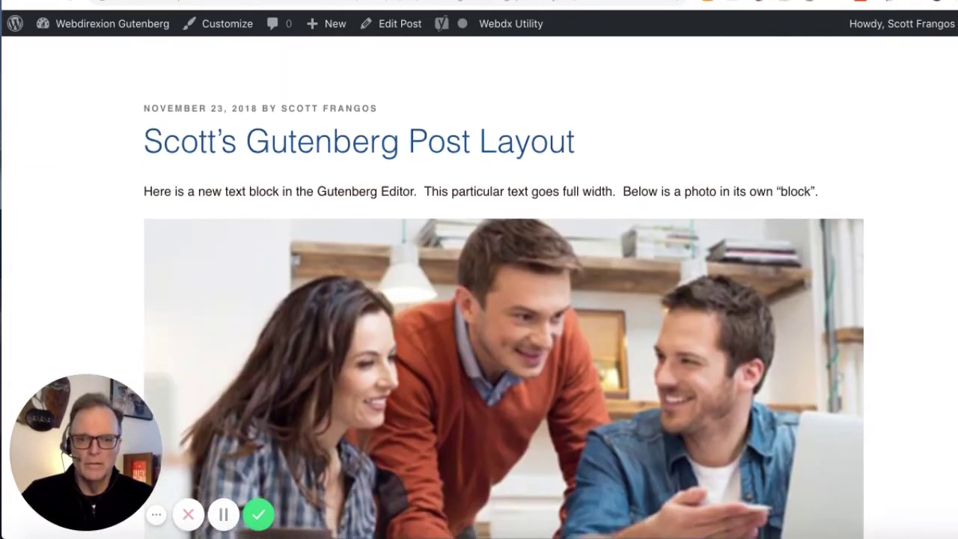
scroll(504, 288, down, 5)
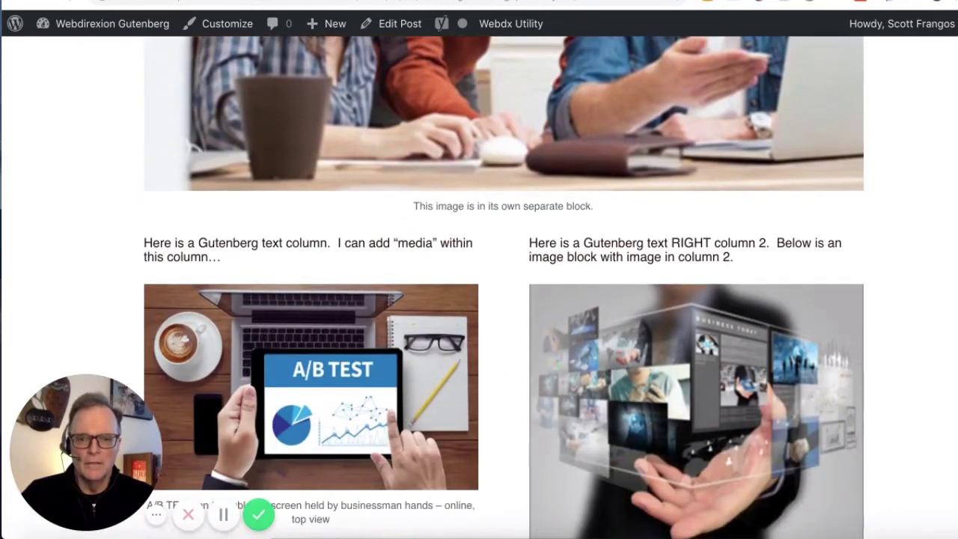
scroll(504, 287, down, 5)
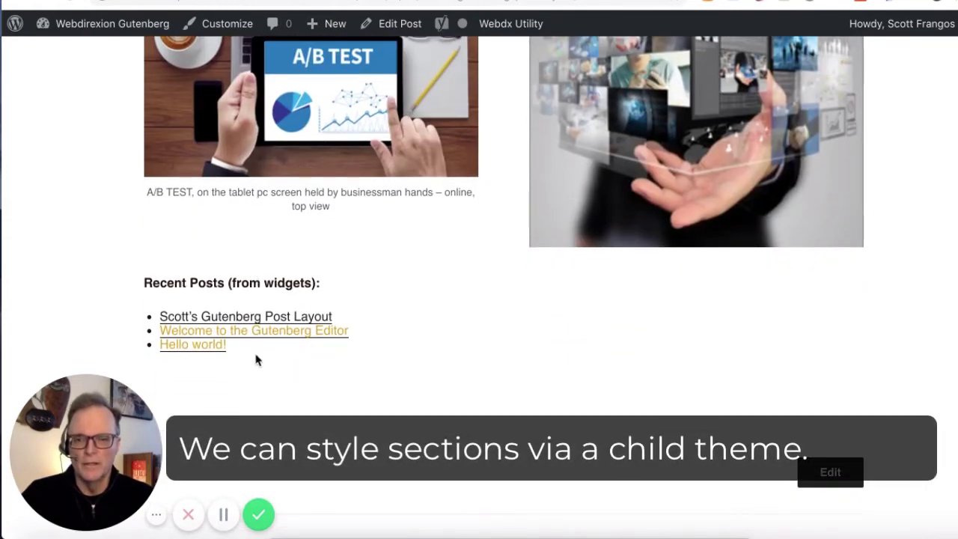
drag(233, 353, 135, 282)
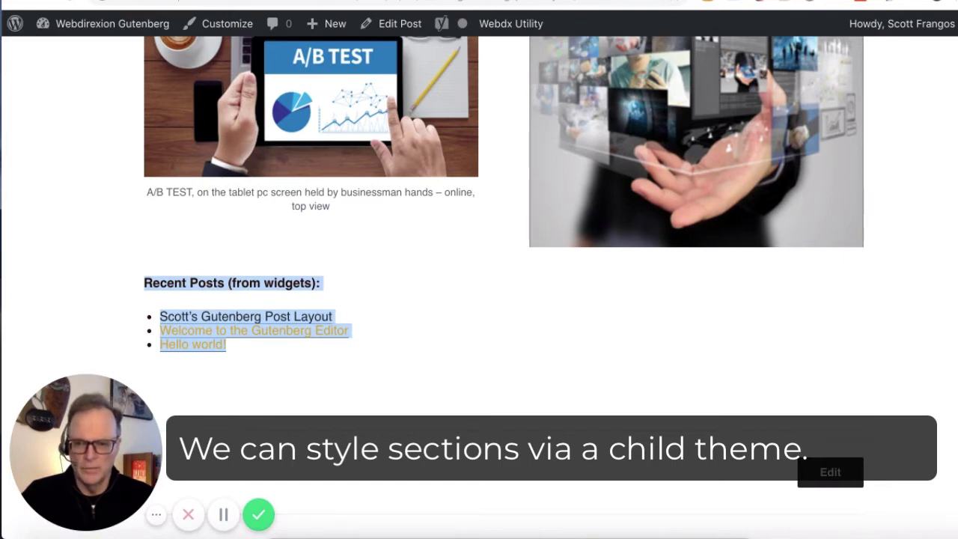
scroll(504, 278, up, 6)
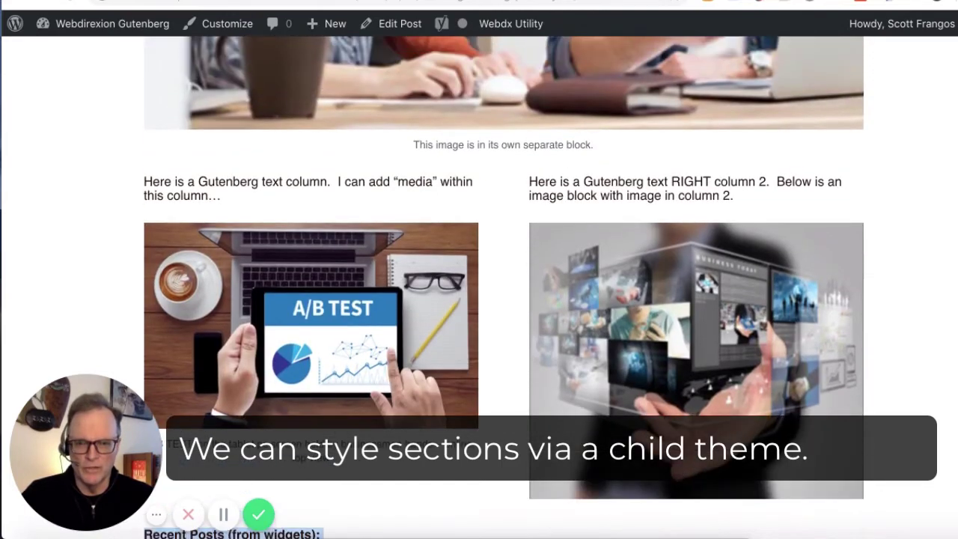
scroll(503, 287, up, 5)
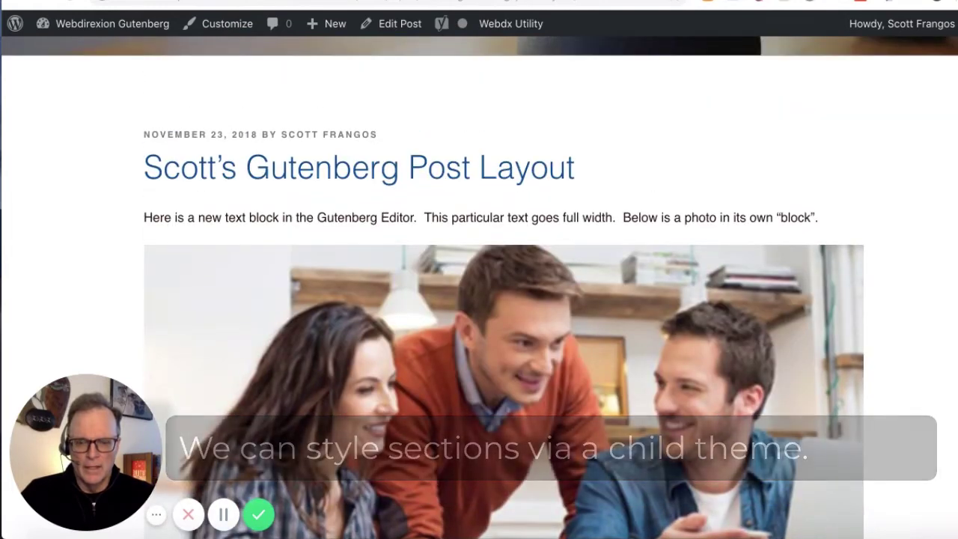
triple_click(658, 220)
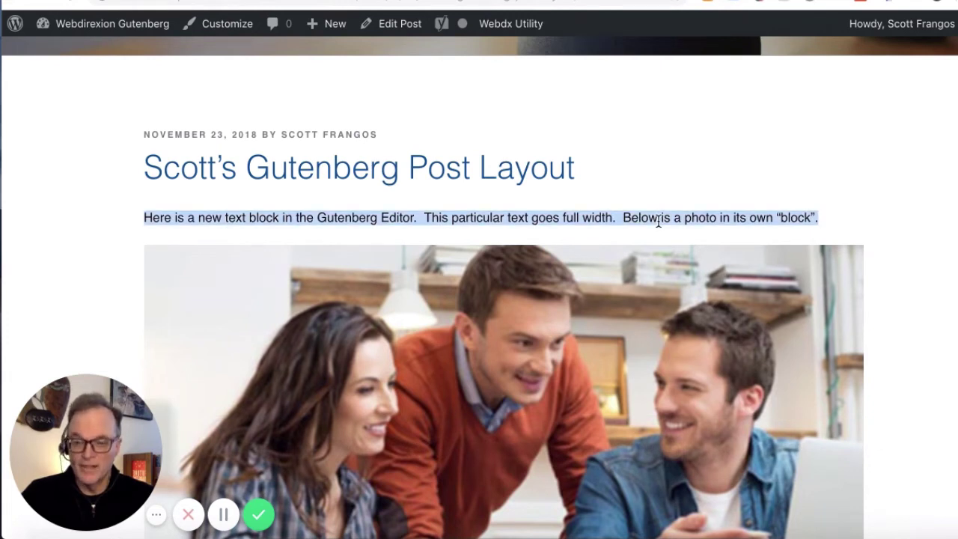
scroll(479, 299, up, 3)
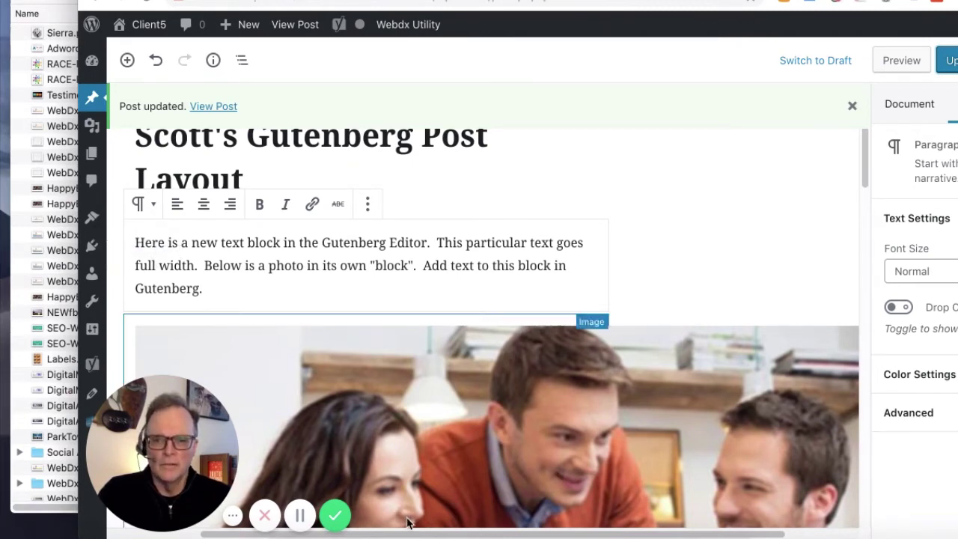
Move the opening paragraph block down below the full-width image and save the post
drag(399, 534, 240, 532)
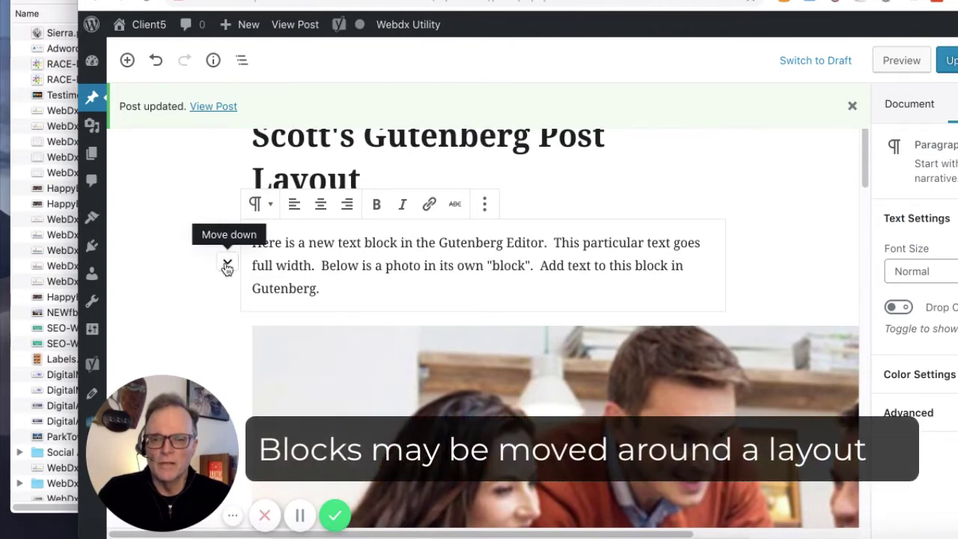
click(227, 266)
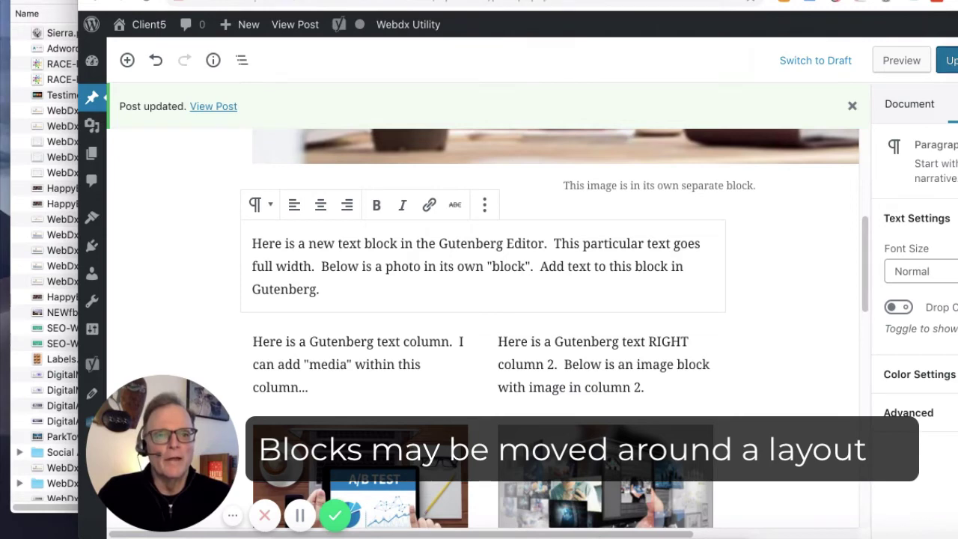
key(ctrl+s)
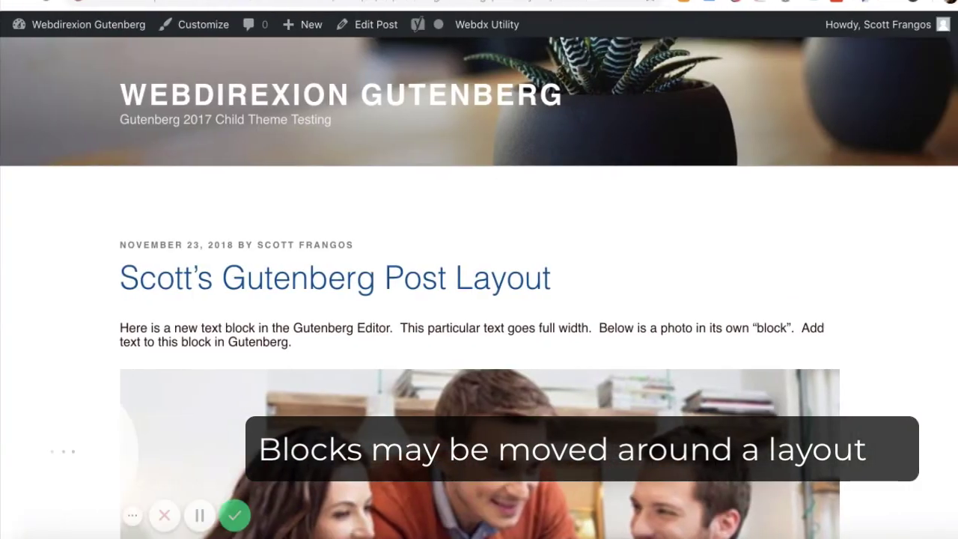
Compare the position of the opening paragraph on the published post before and after the move
triple_click(184, 325)
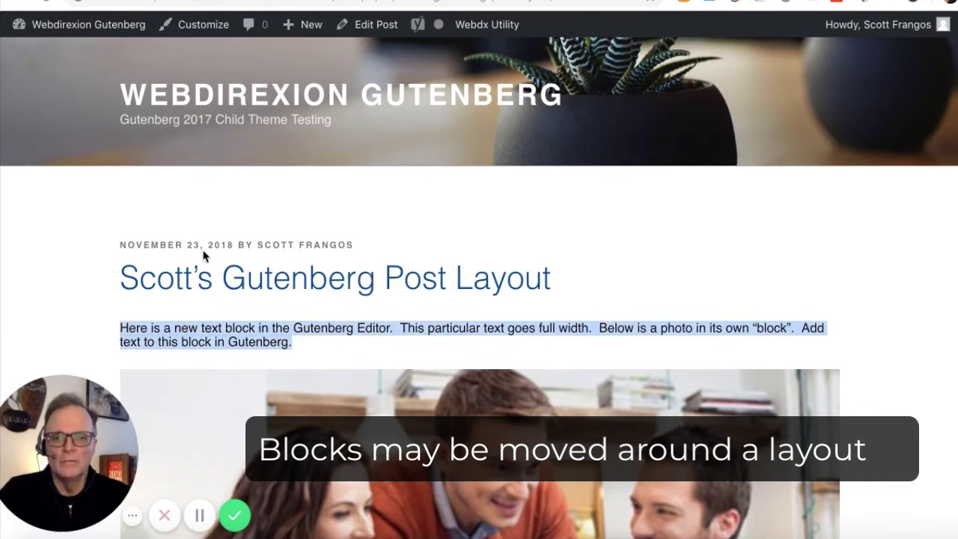
click(377, 25)
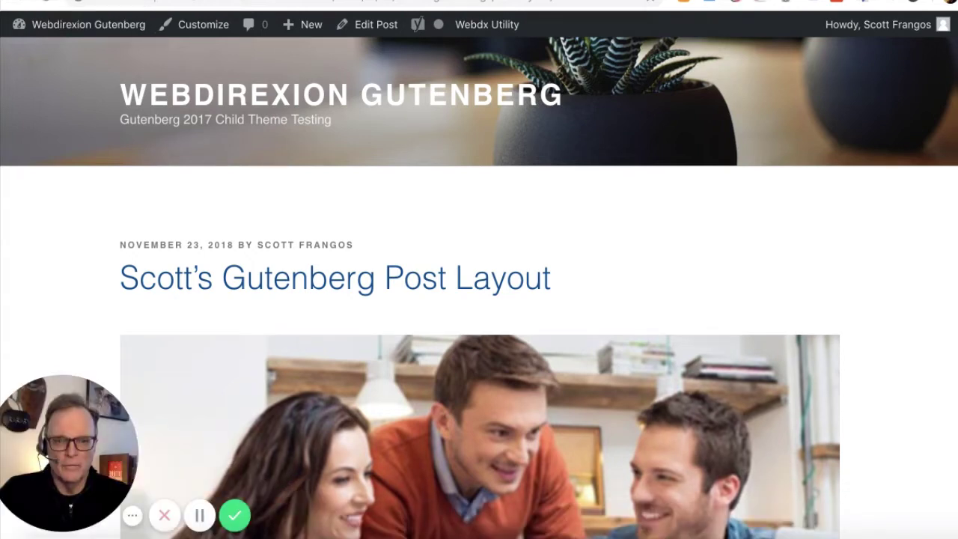
scroll(479, 288, down, 5)
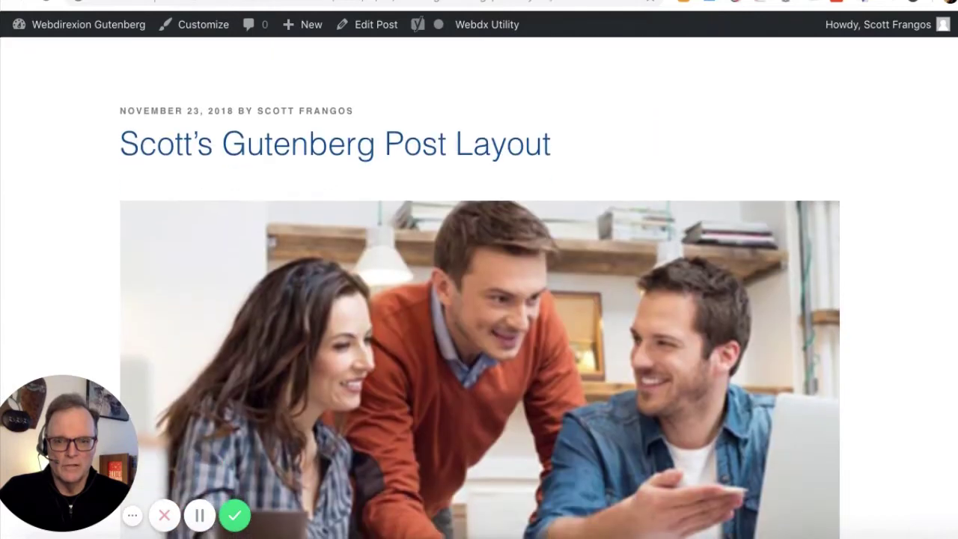
scroll(479, 287, down, 5)
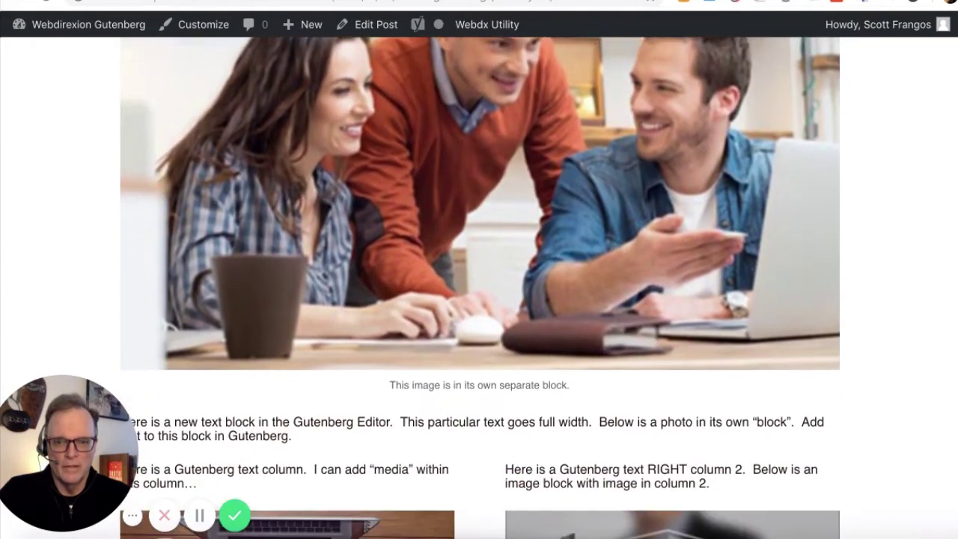
scroll(479, 287, down, 6)
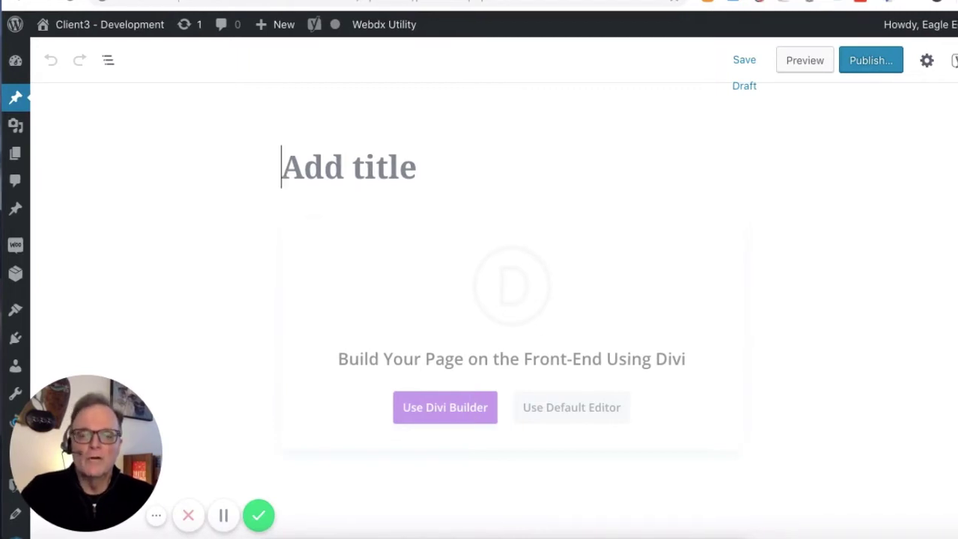
Start building the new post from scratch with the Divi Builder and insert a single-column row
click(473, 188)
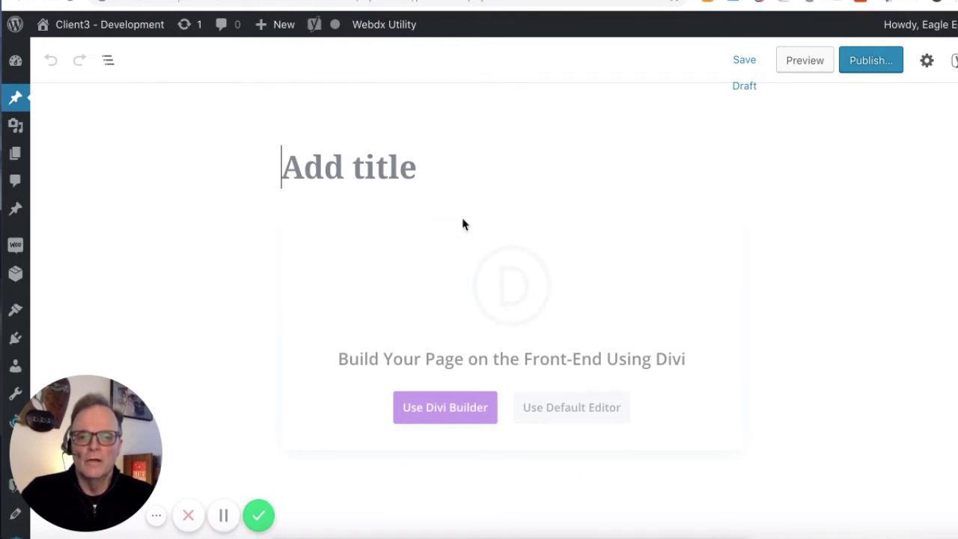
click(451, 410)
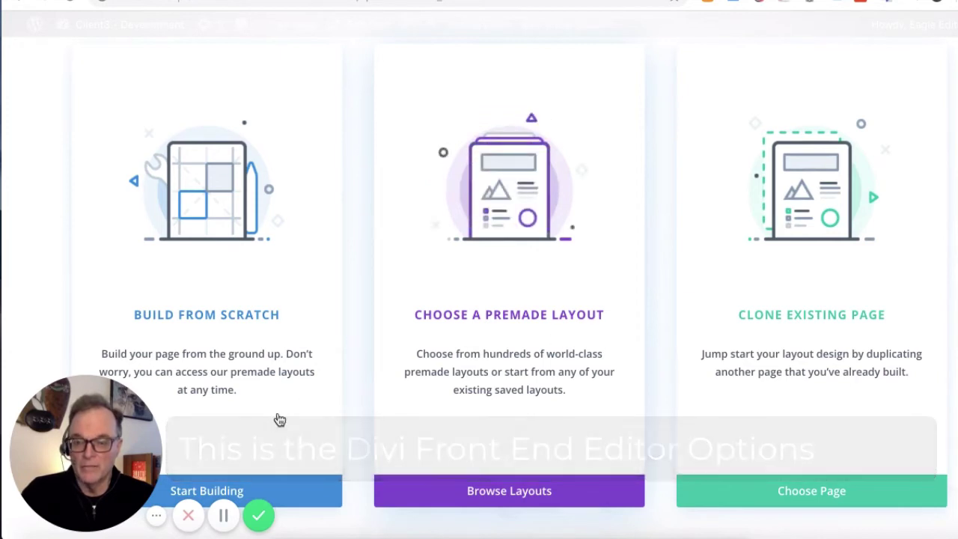
click(215, 491)
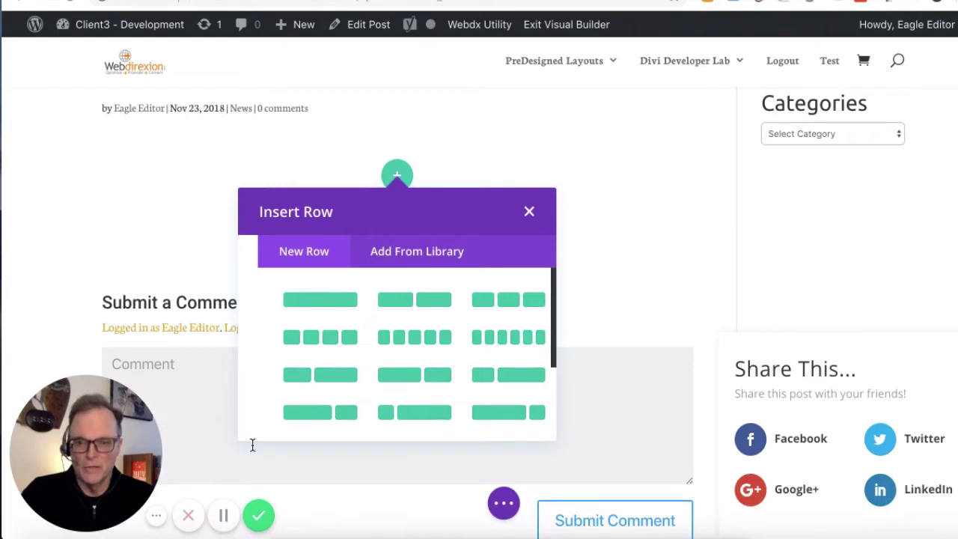
click(337, 300)
scroll(554, 243, down, 2)
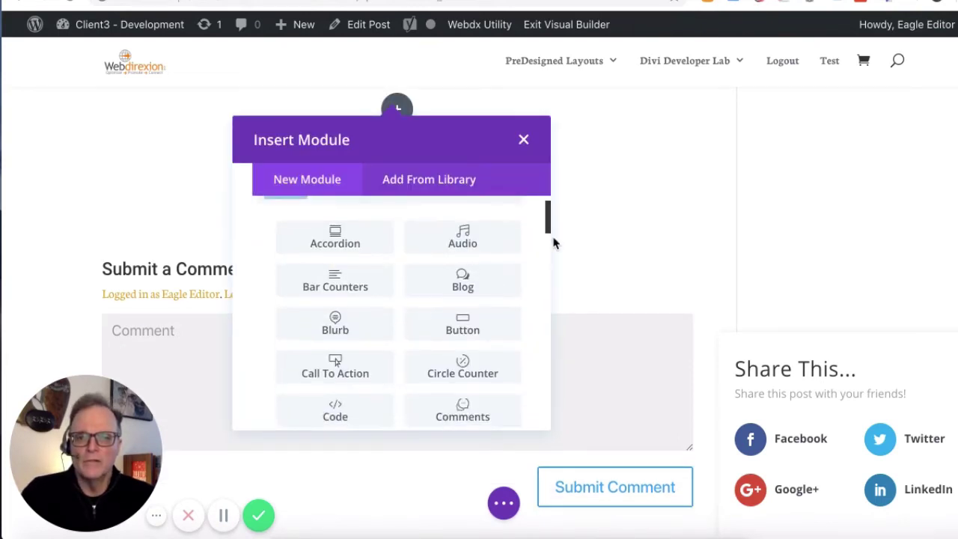
Insert a Text module into the new single-column row
scroll(554, 243, down, 6)
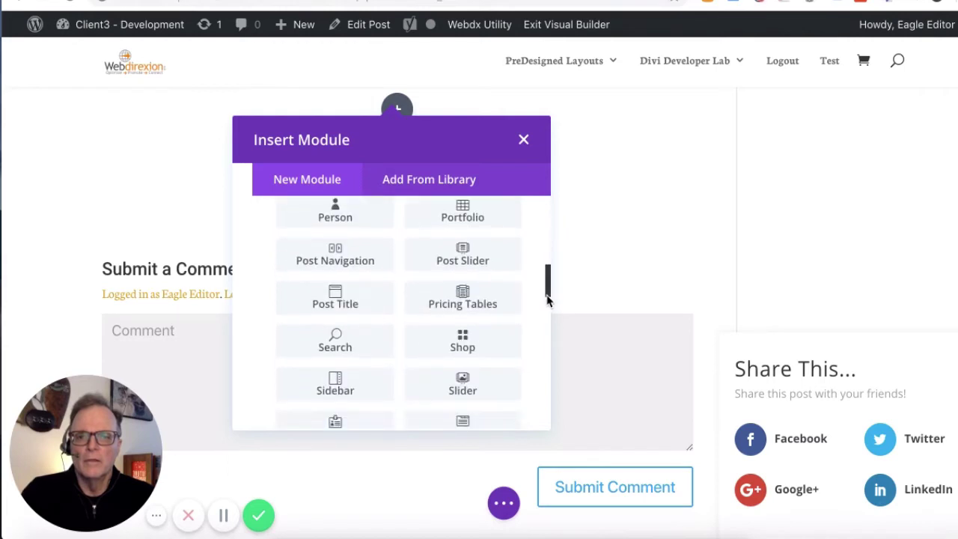
drag(547, 299, 547, 325)
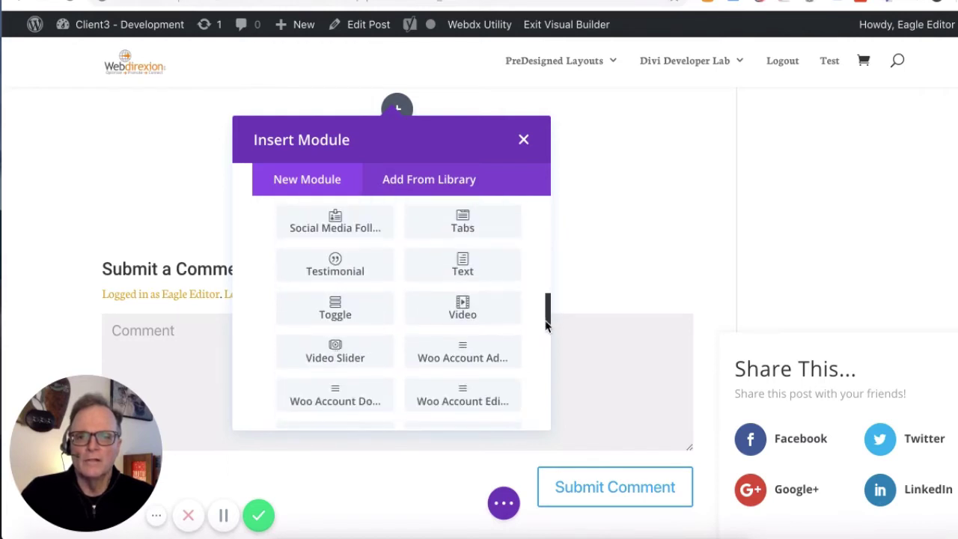
click(466, 275)
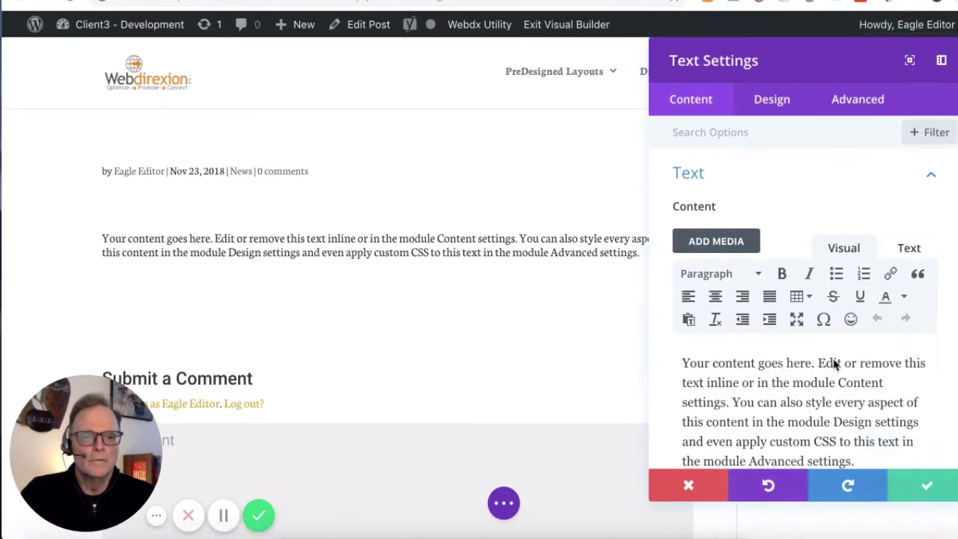
Replace the Text module's placeholder content with "Title goes here" and format it as Heading 1
triple_click(784, 367)
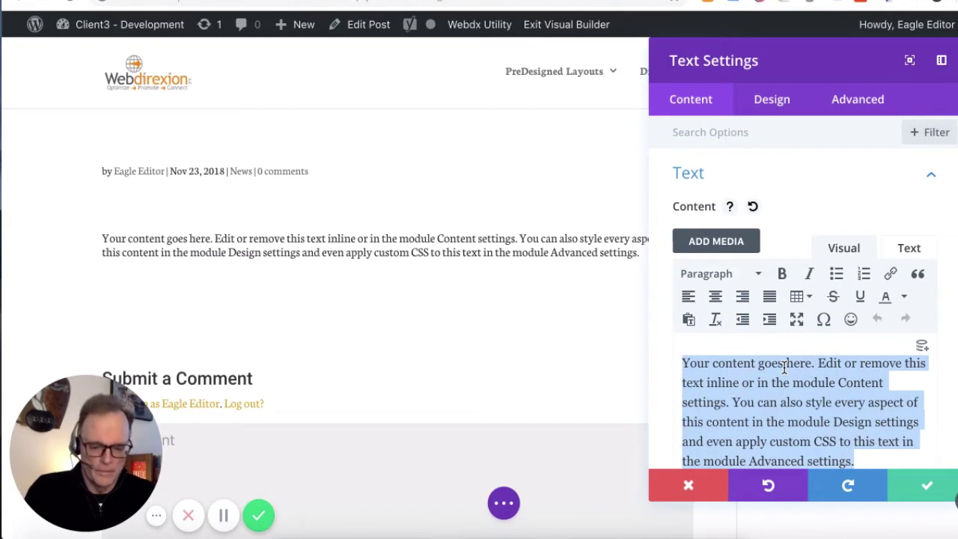
text(T)
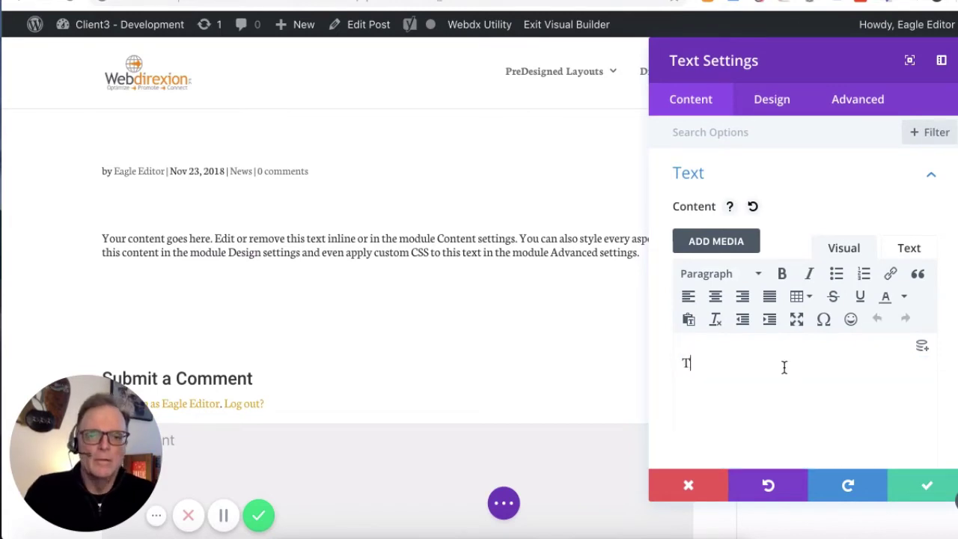
text(itle goes)
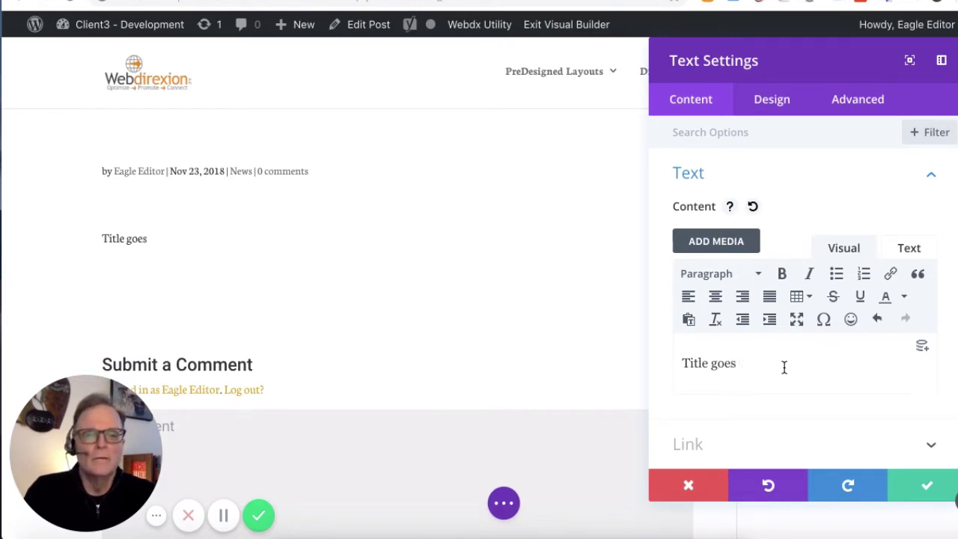
text(here)
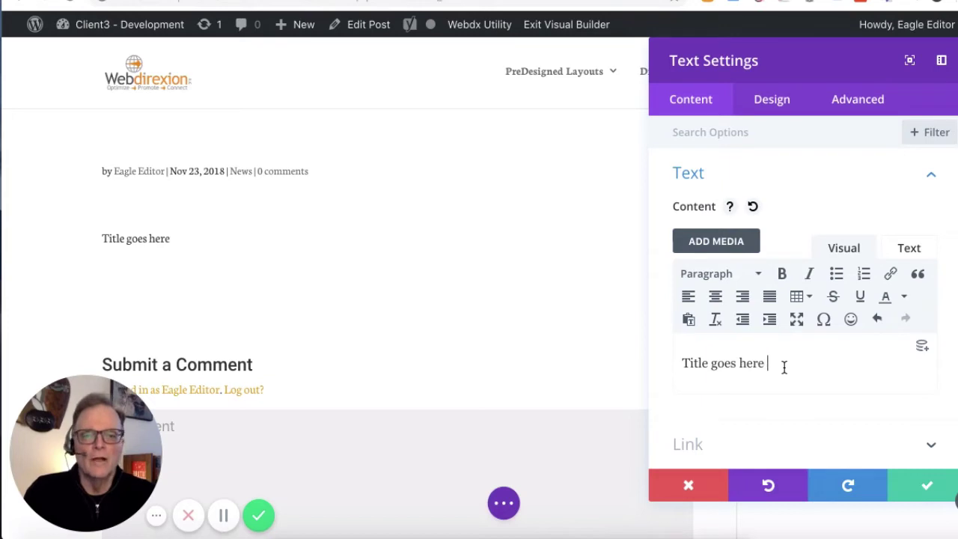
click(758, 273)
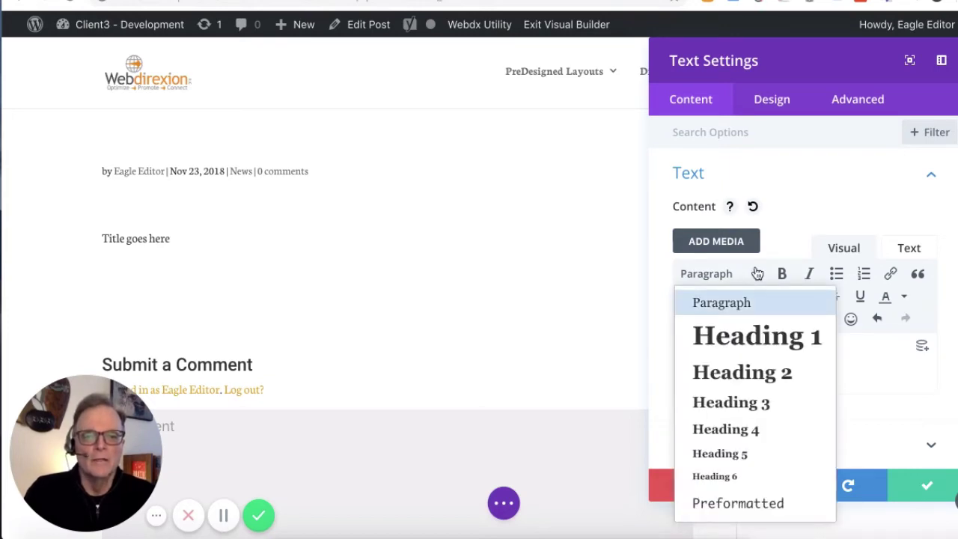
click(760, 337)
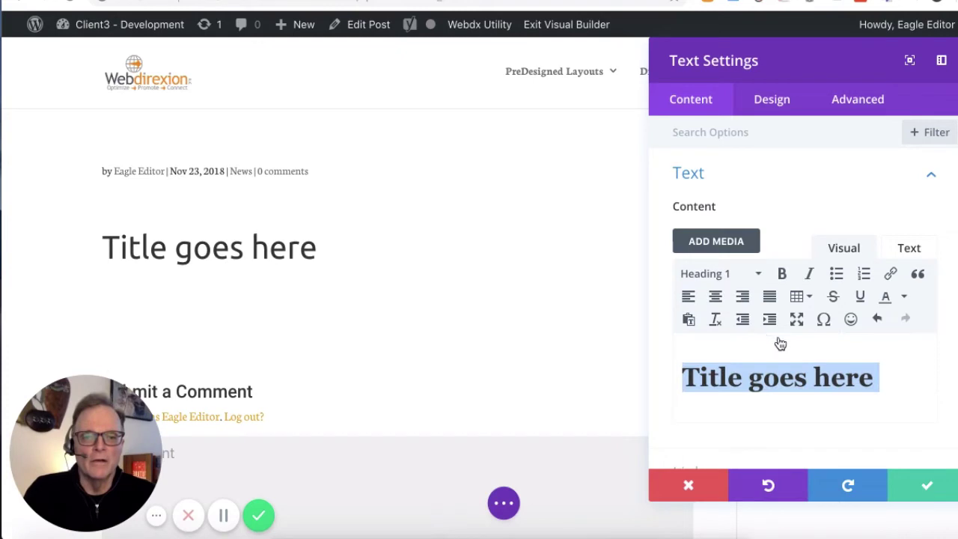
Add the paragraph "This is a line of text in the Divi editor." below the heading and accept the text settings
click(884, 380)
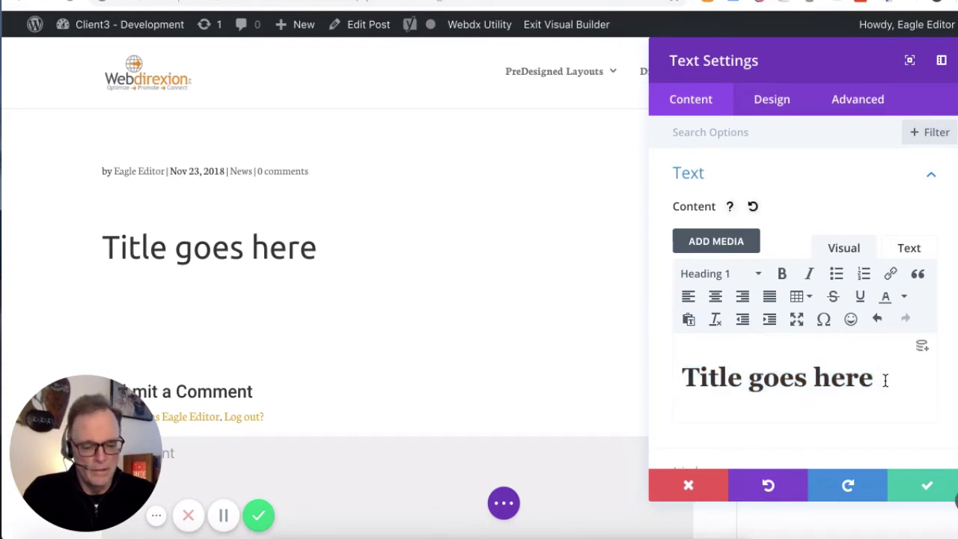
key(Return)
text(T)
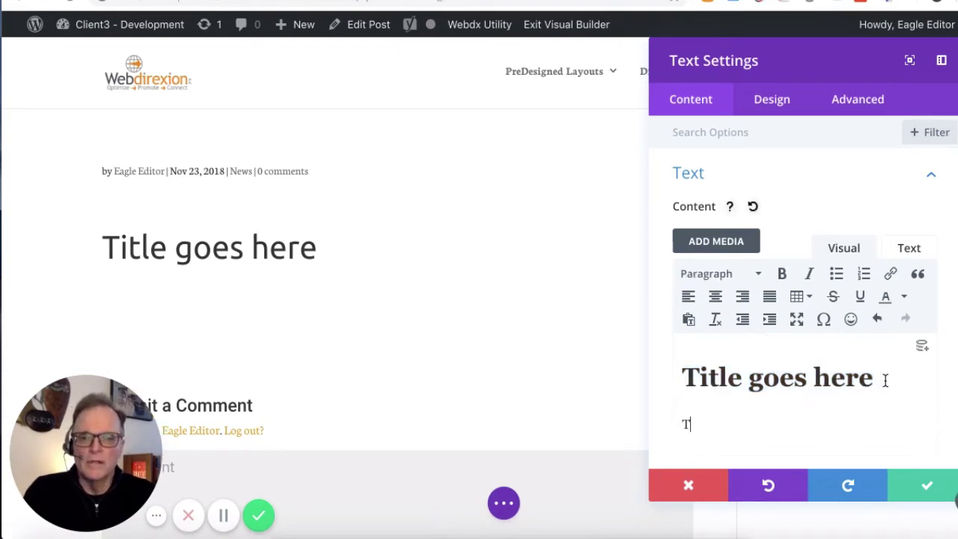
text(his is a lineof )
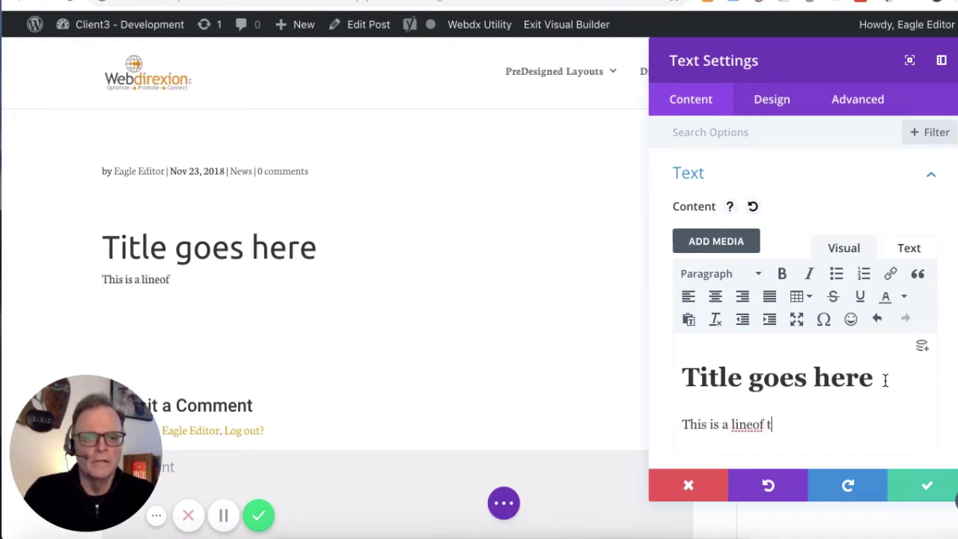
text(text in the )
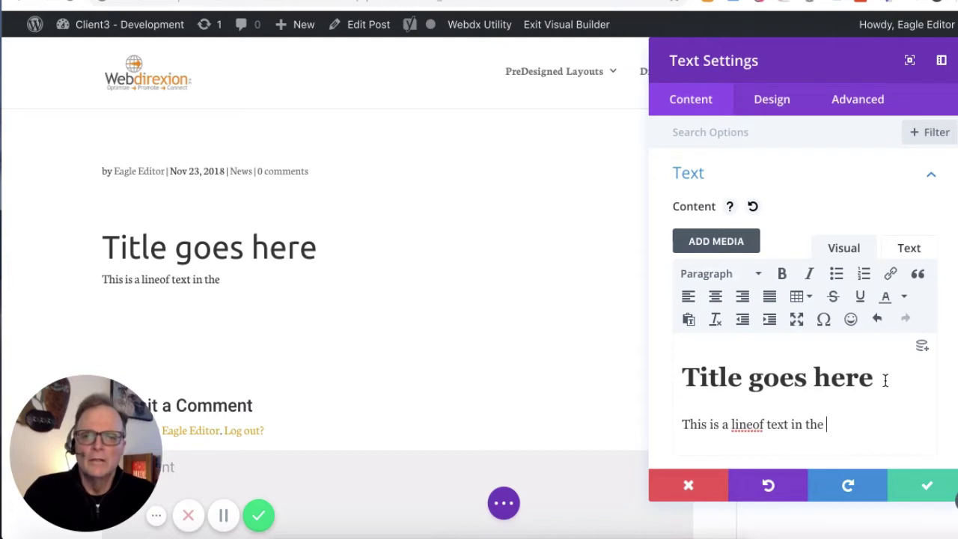
text(Divi e)
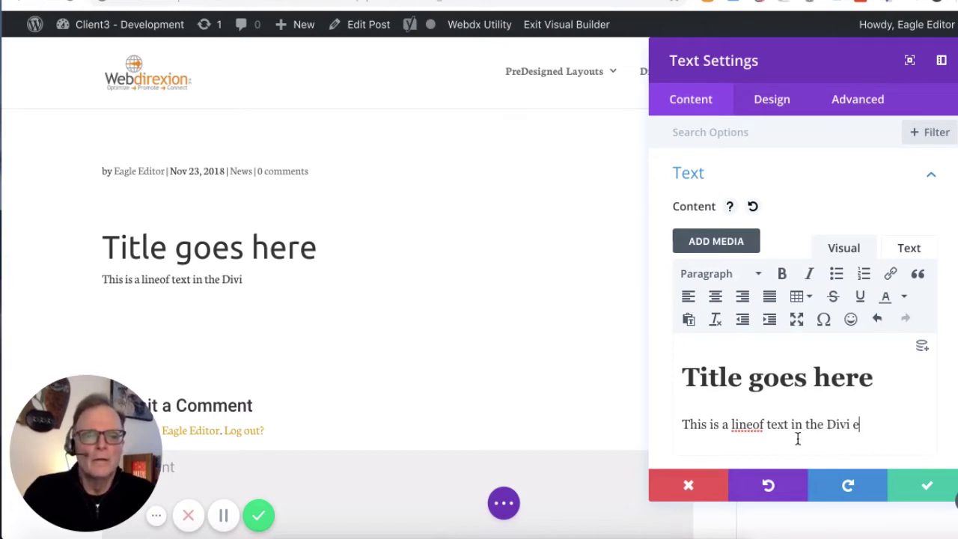
text(ditor.)
click(753, 424)
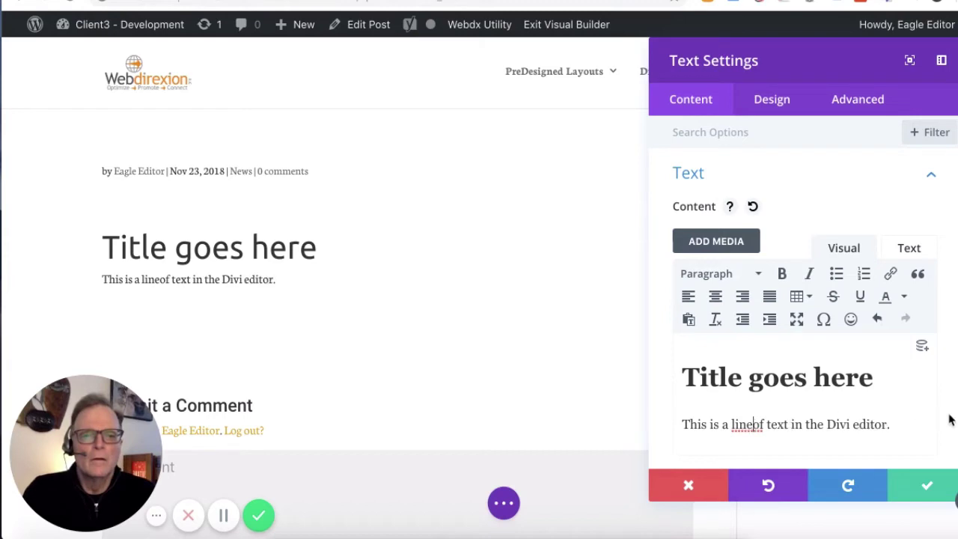
click(926, 488)
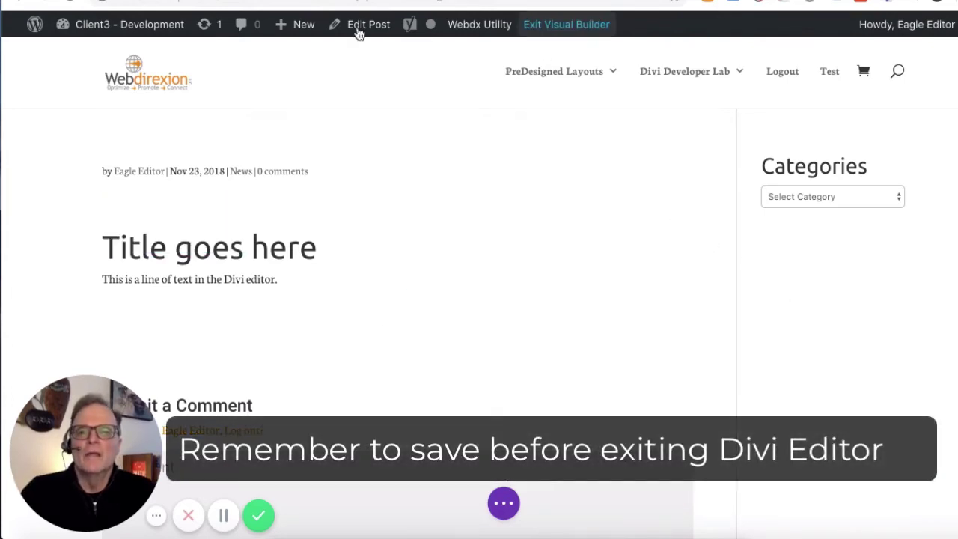
Leave the visual builder for the post's edit screen, saving the changes on exit
click(358, 28)
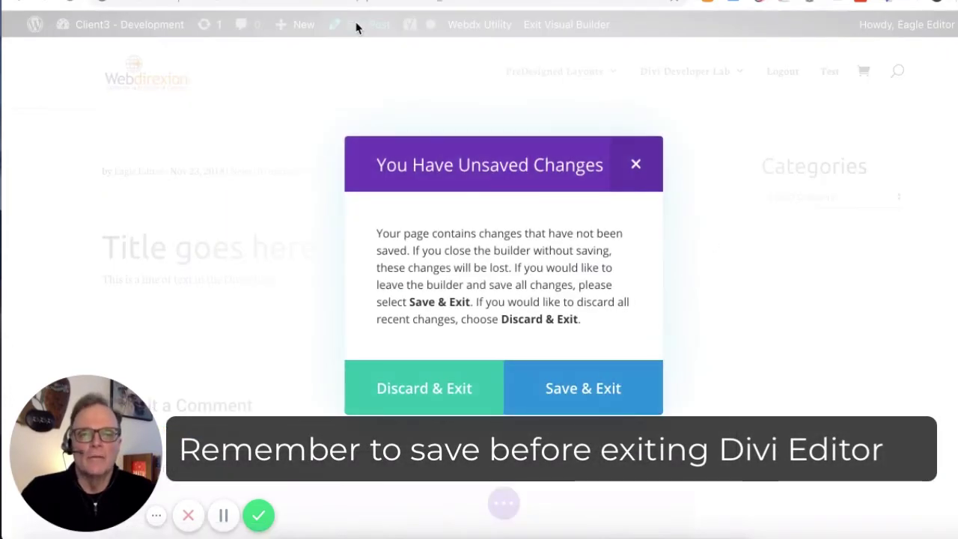
click(591, 394)
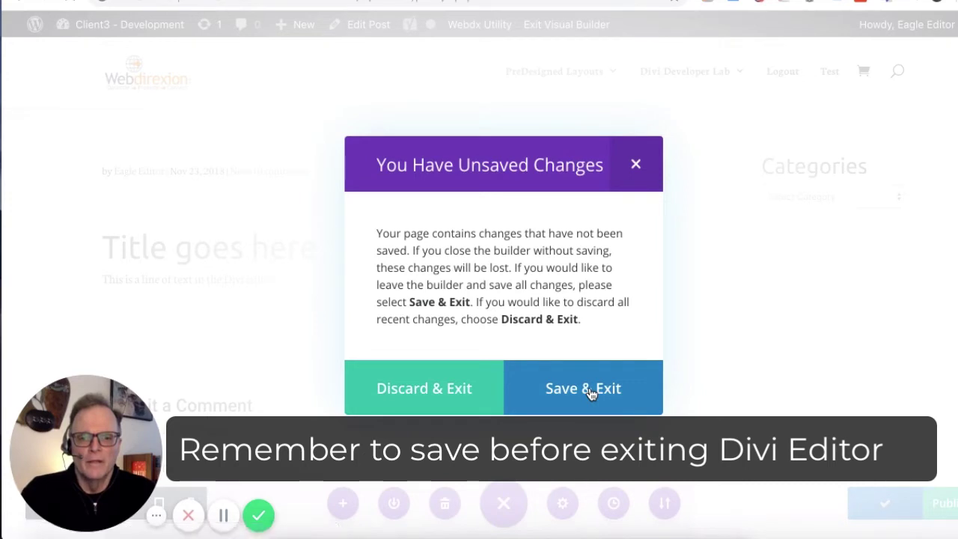
click(591, 395)
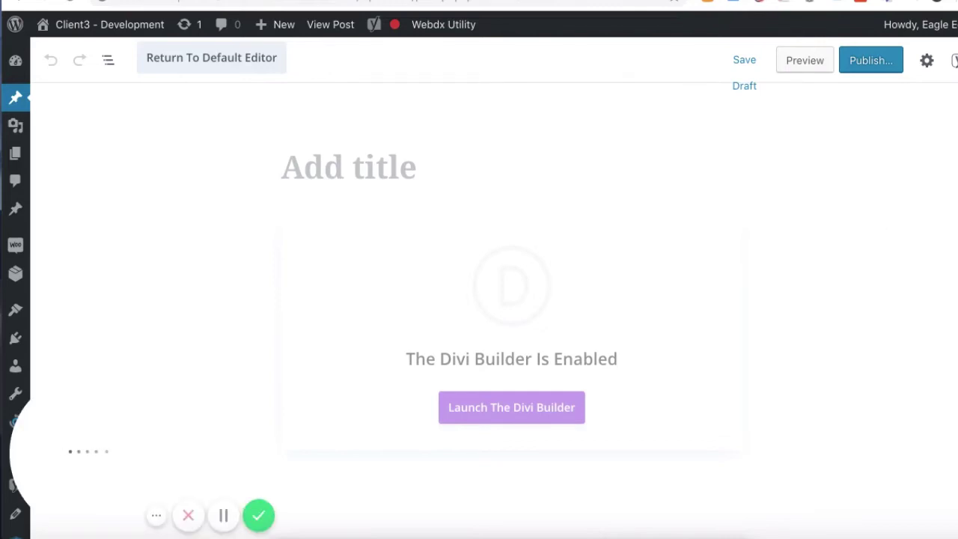
Set the post's Divi page layout to No Sidebar and save the draft
click(927, 62)
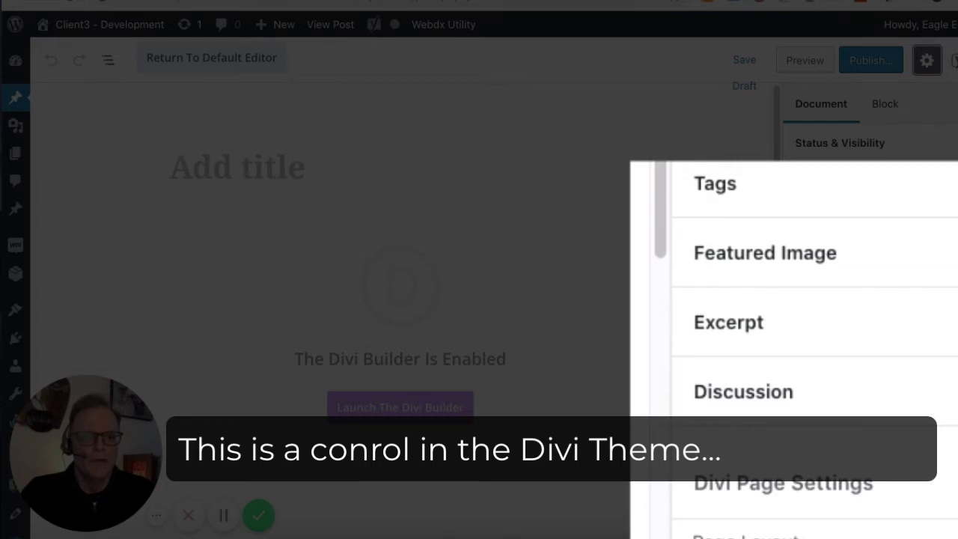
scroll(869, 314, down, 5)
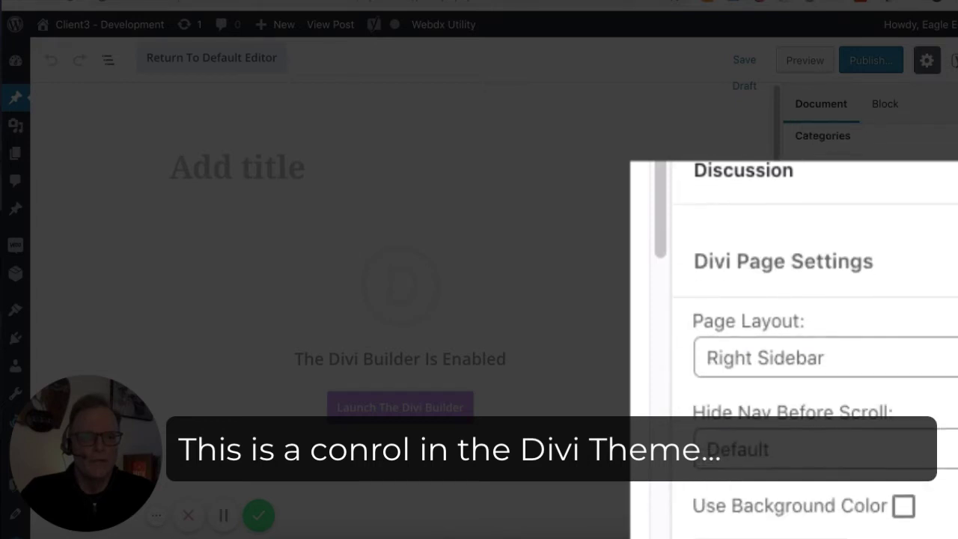
scroll(868, 314, down, 2)
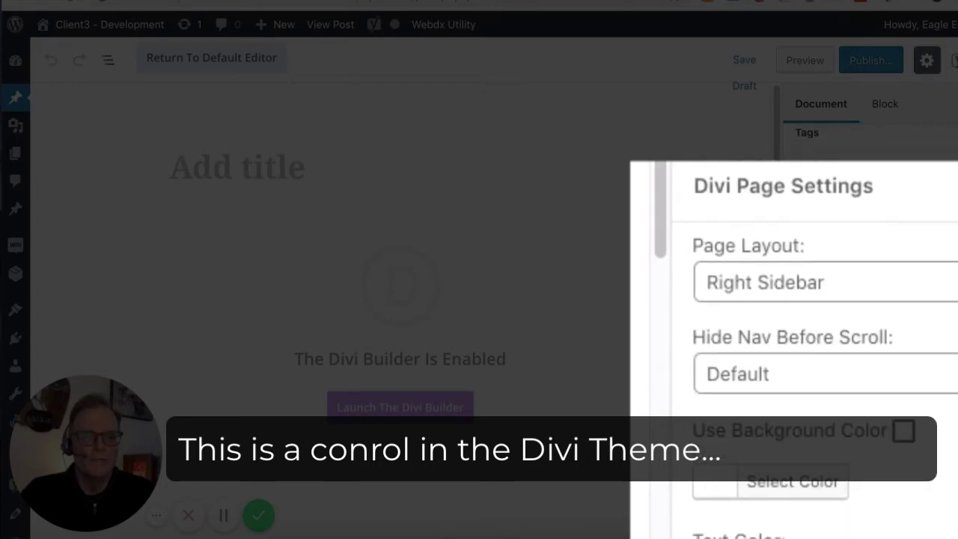
click(883, 282)
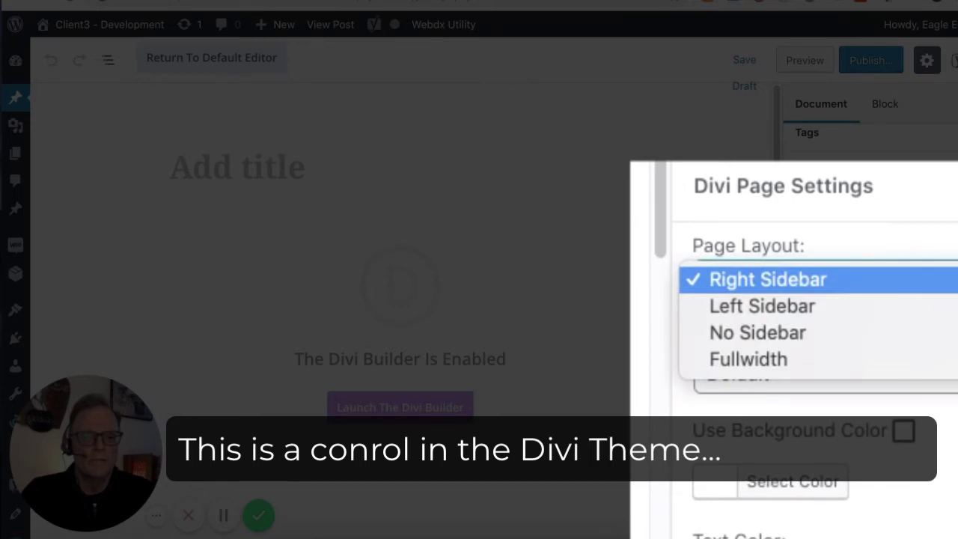
click(928, 342)
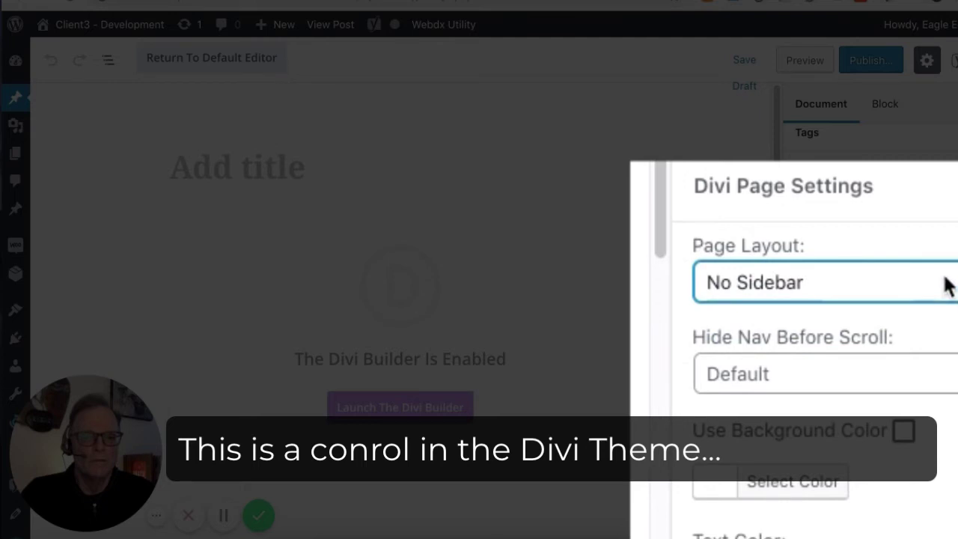
click(745, 60)
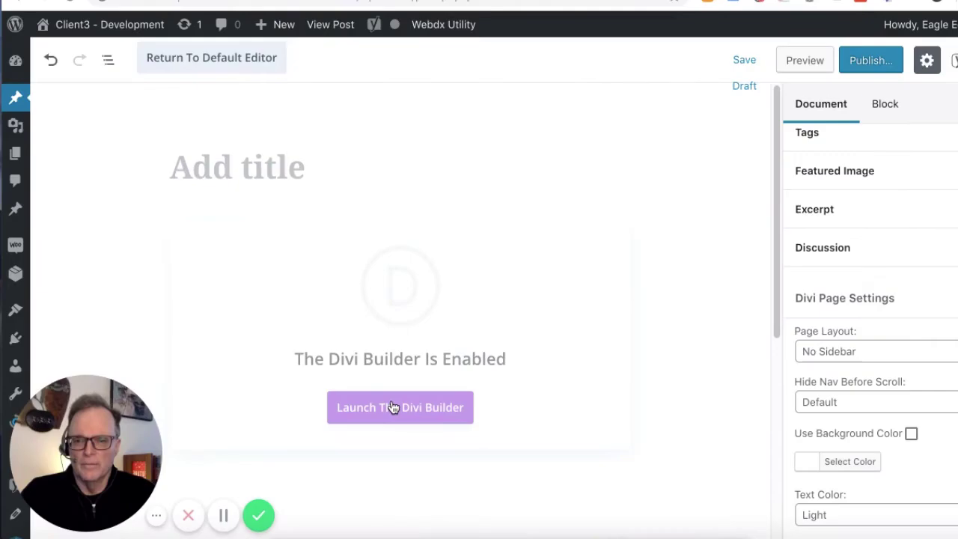
Relaunch the Divi Builder on the post and bring up the insertion controls below the text
click(393, 408)
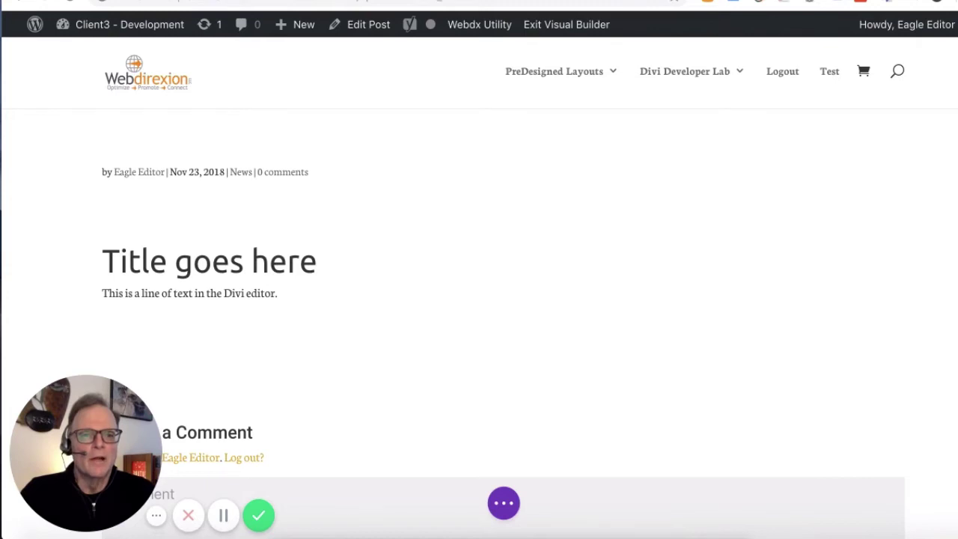
scroll(479, 299, down, 3)
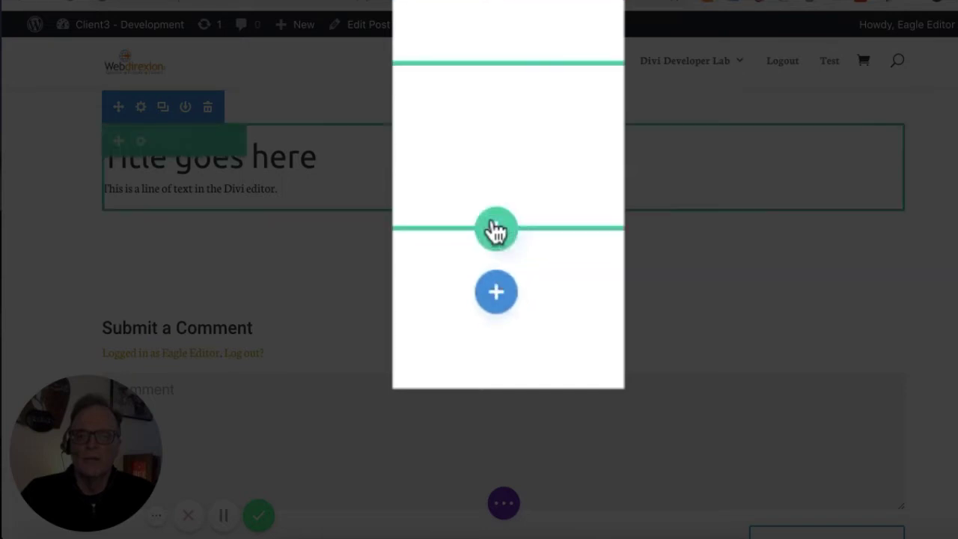
click(495, 231)
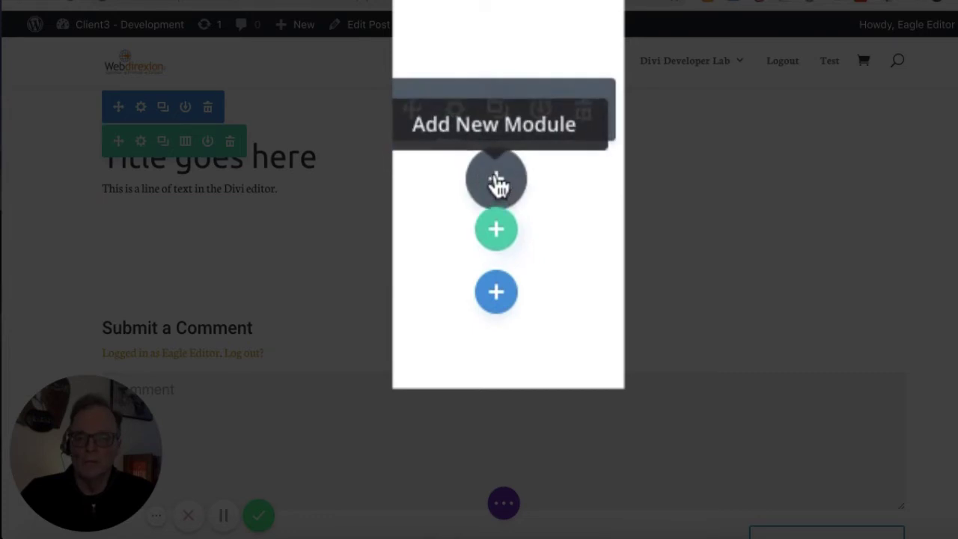
Insert an Image module below the text, using jar.jpg from the media library
click(498, 181)
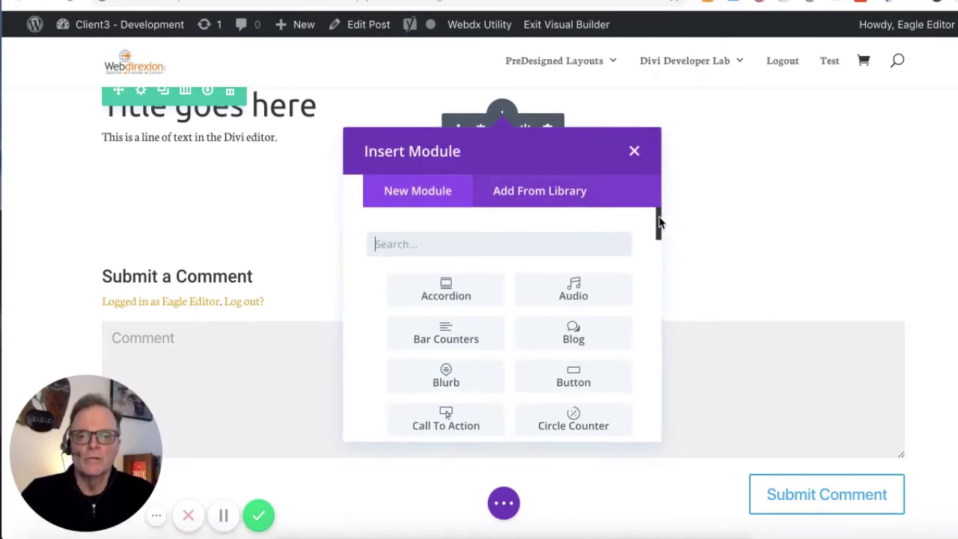
scroll(655, 224, down, 2)
scroll(658, 251, down, 3)
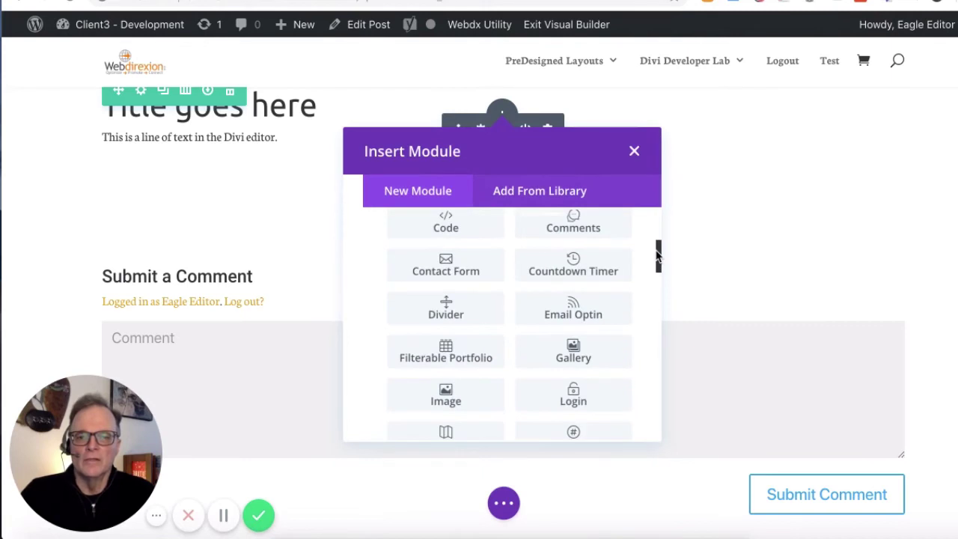
click(446, 404)
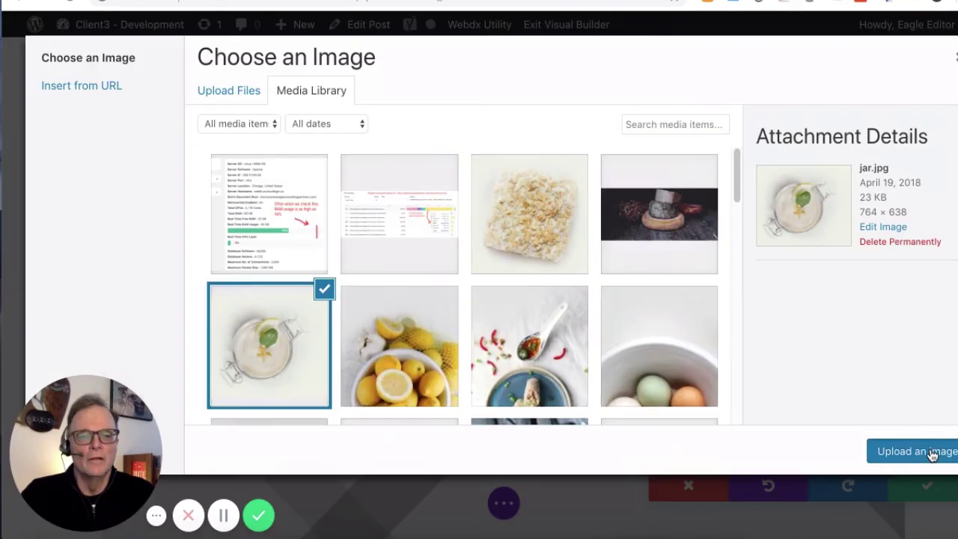
click(937, 453)
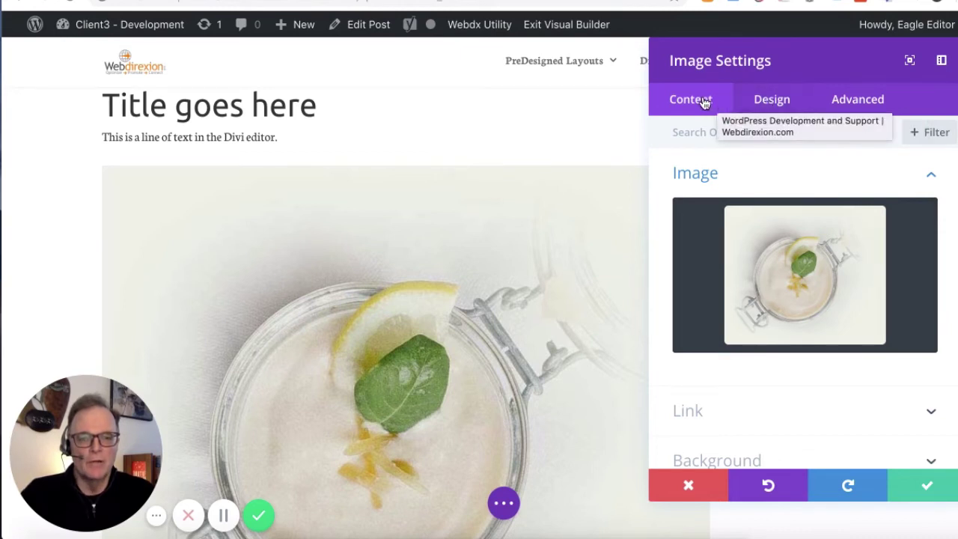
Try the Slide, Bounce and Zoom animation styles on the jar image, and apply Fade to the module
click(779, 102)
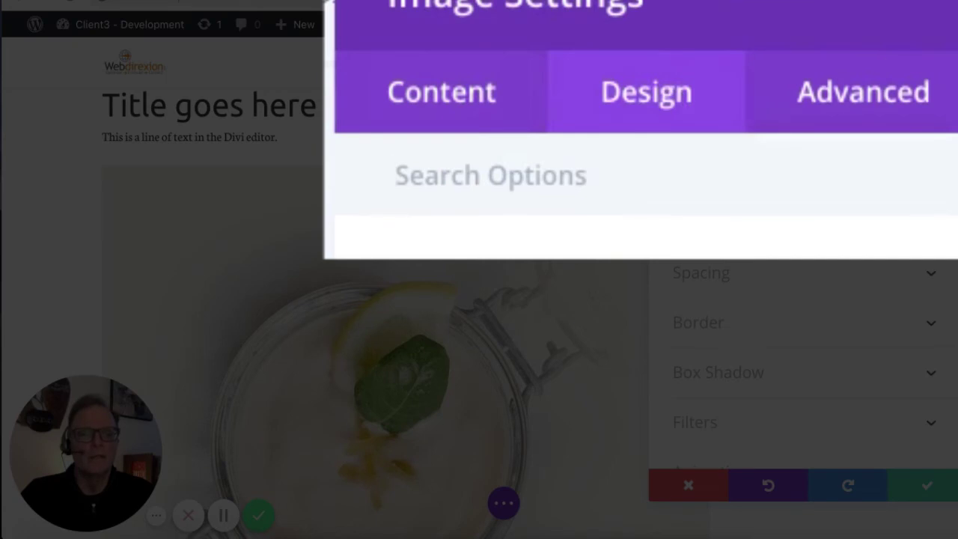
scroll(956, 254, down, 3)
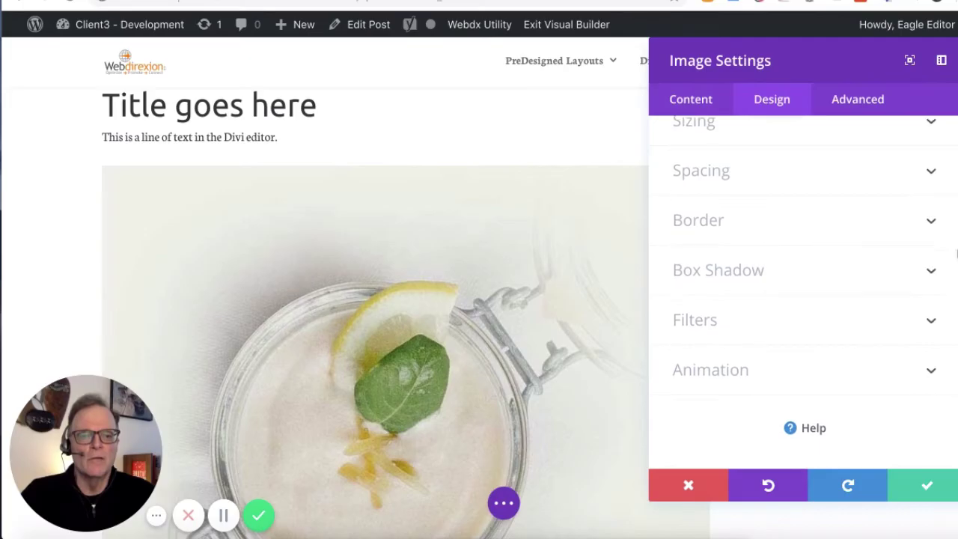
click(931, 378)
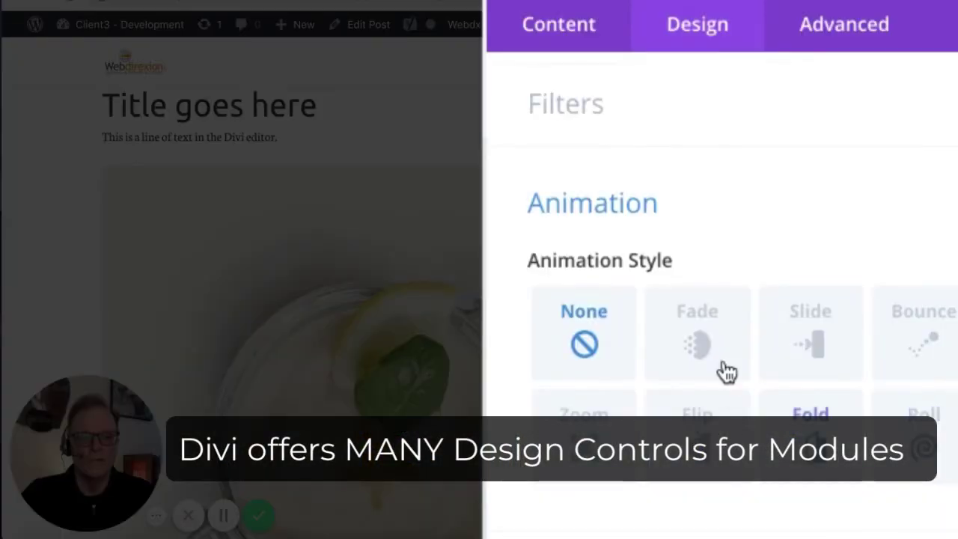
click(776, 297)
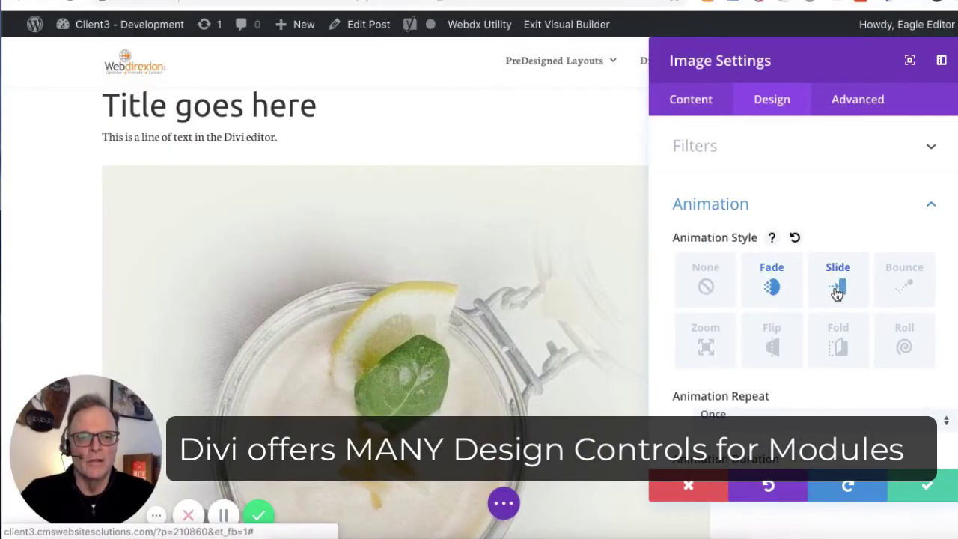
click(837, 292)
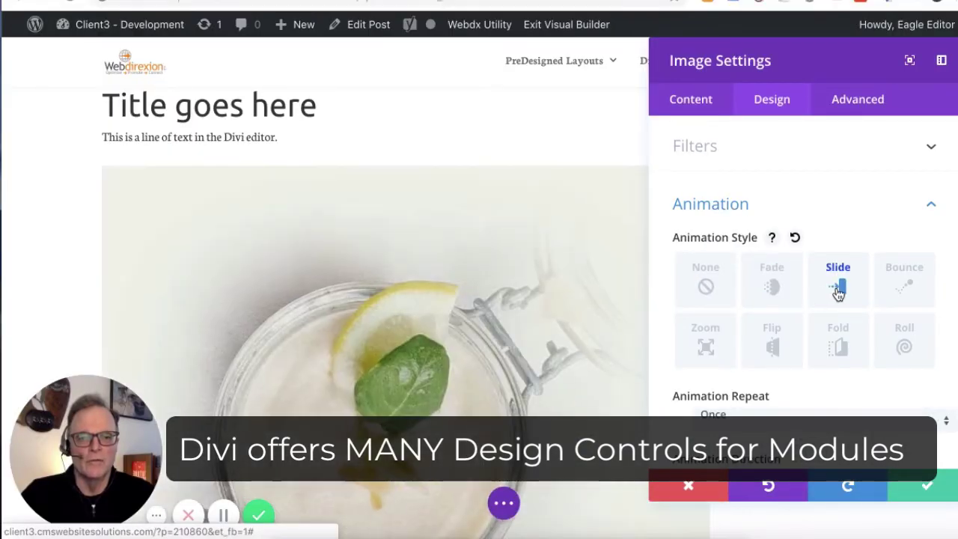
click(898, 291)
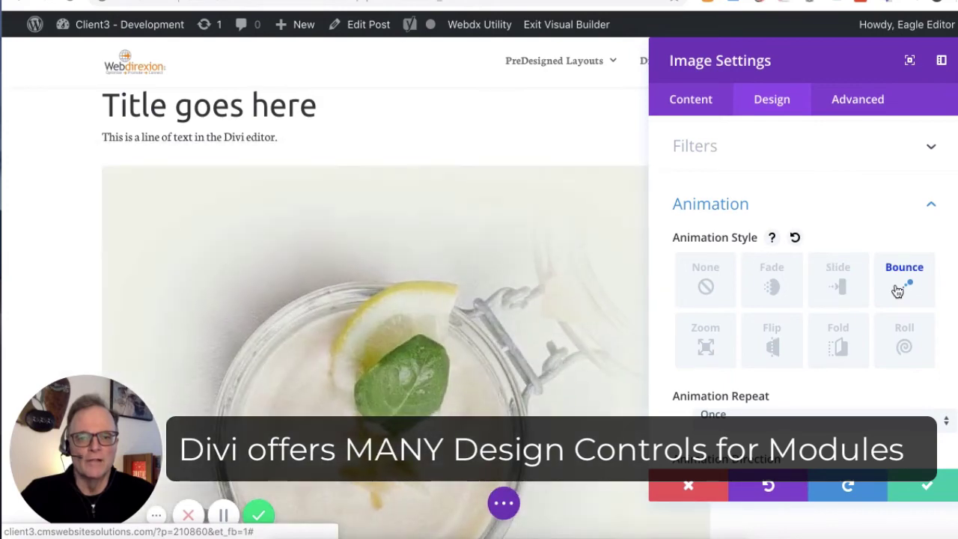
click(705, 346)
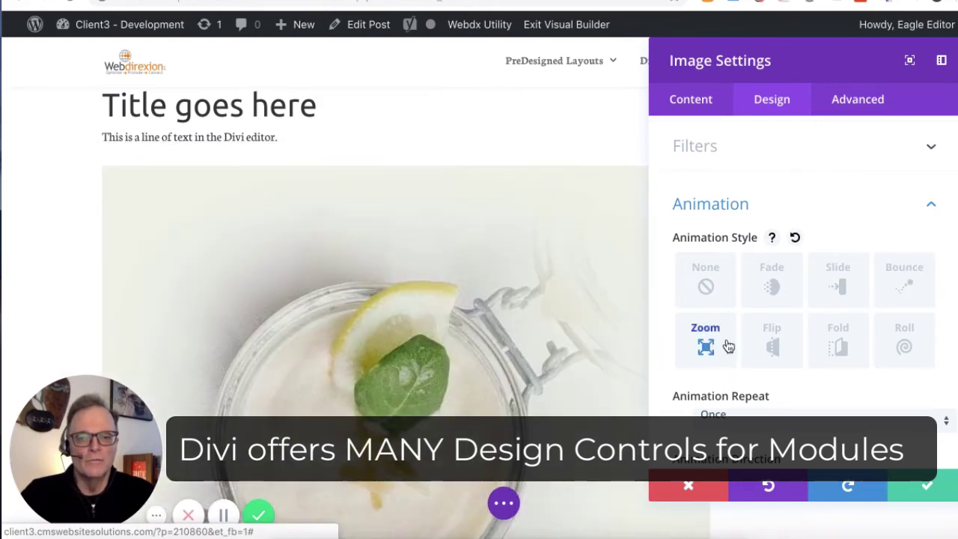
click(774, 292)
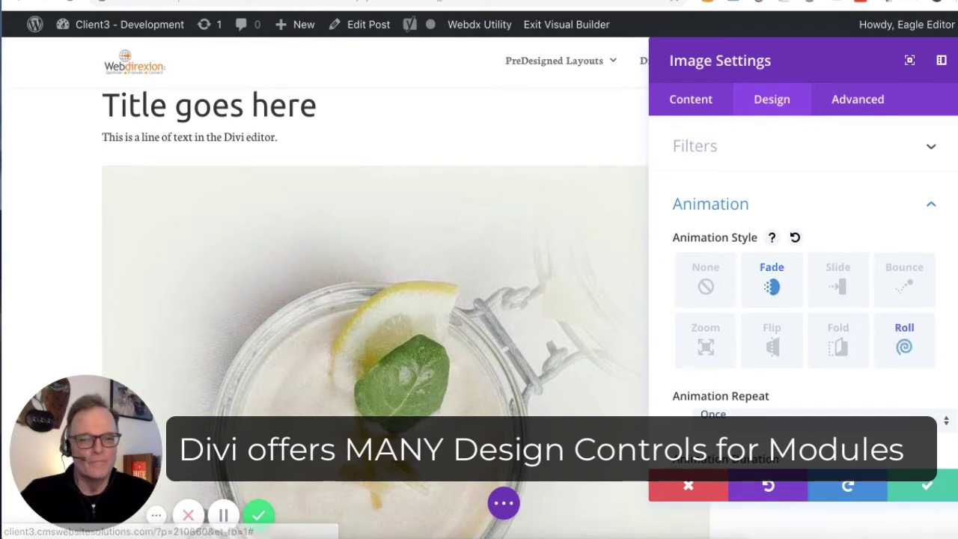
click(929, 485)
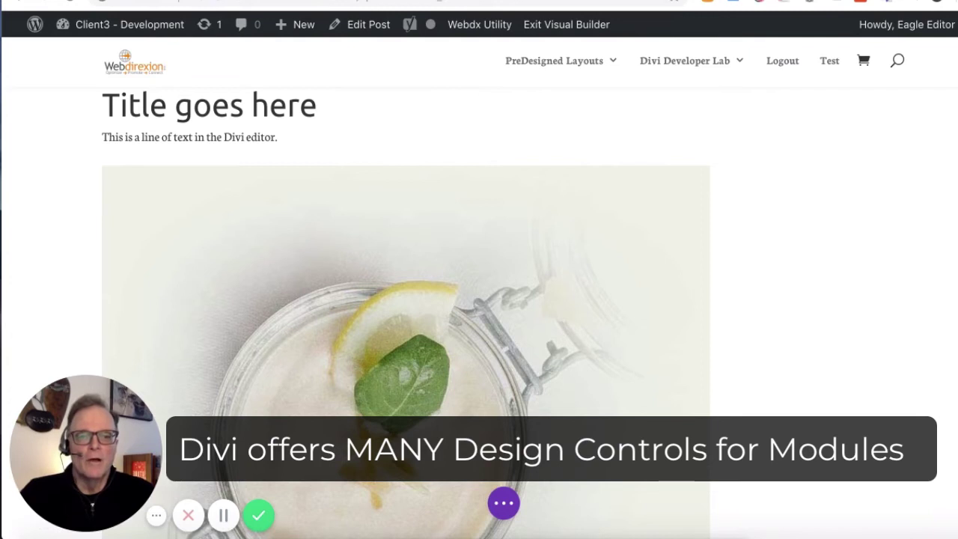
Add a regular section below the jar image with a row of two equal columns
scroll(406, 313, down, 5)
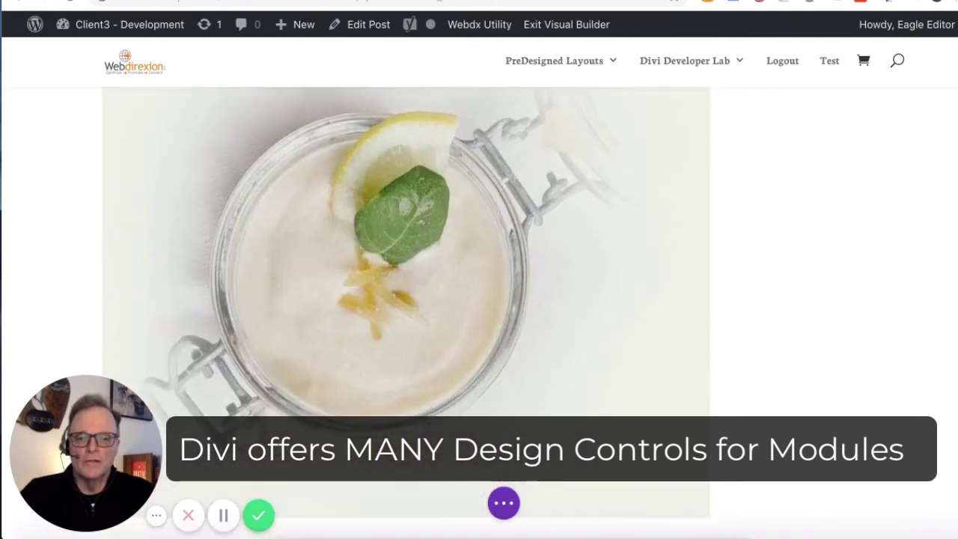
scroll(648, 236, down, 3)
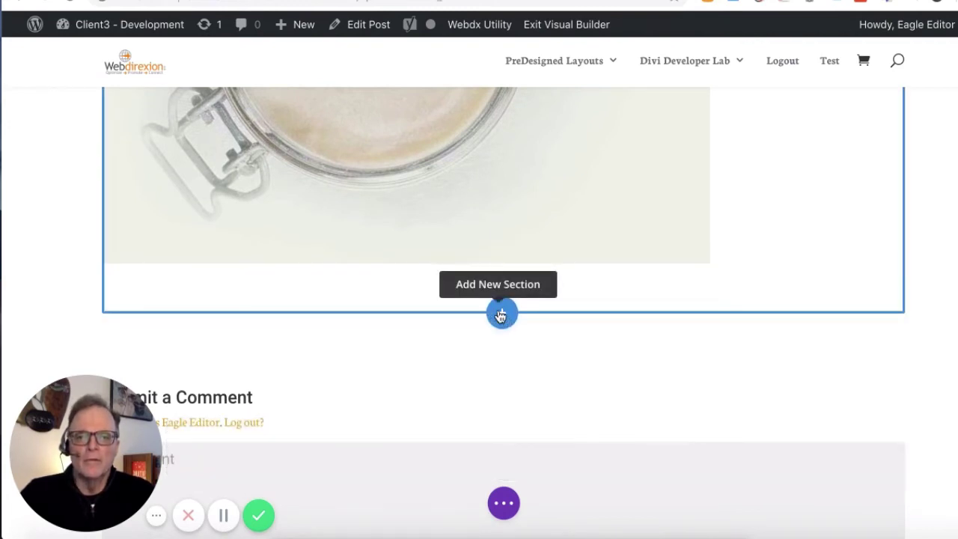
click(500, 315)
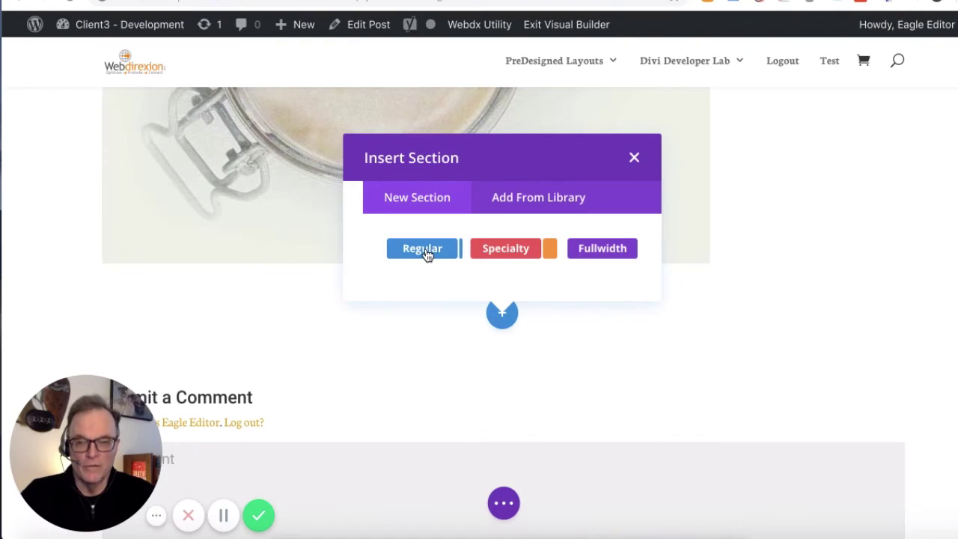
click(422, 249)
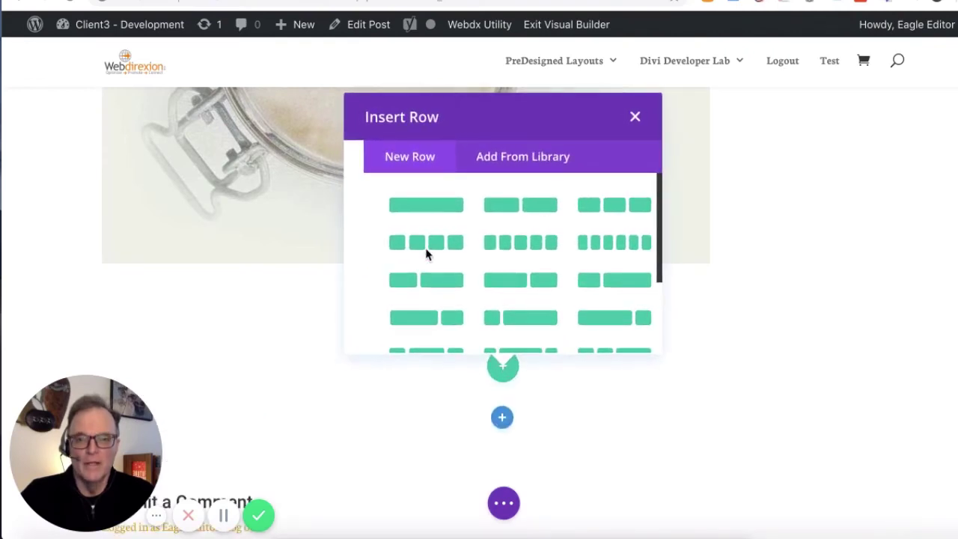
click(544, 206)
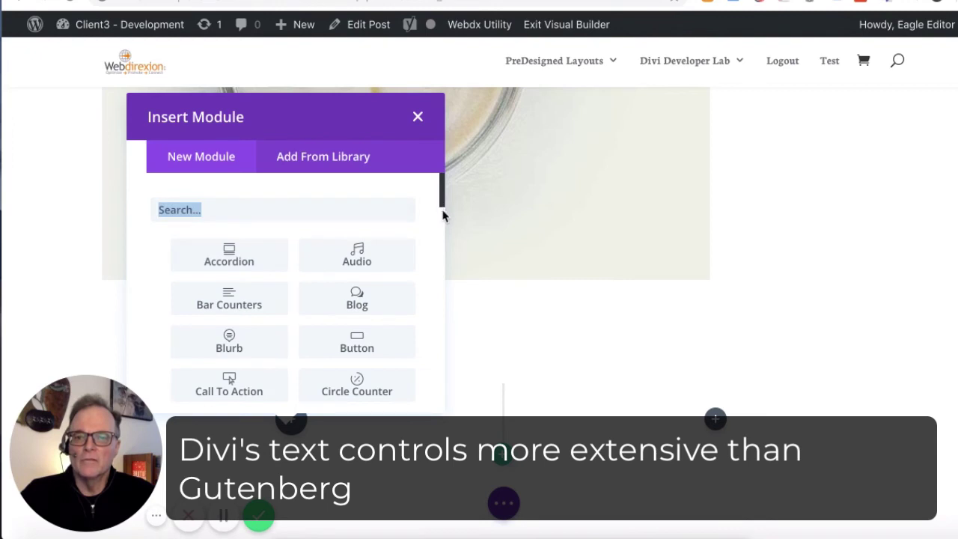
Insert a Text module in the new row's first column reading "This is text in a divi module in a two column section."
scroll(442, 217, down, 6)
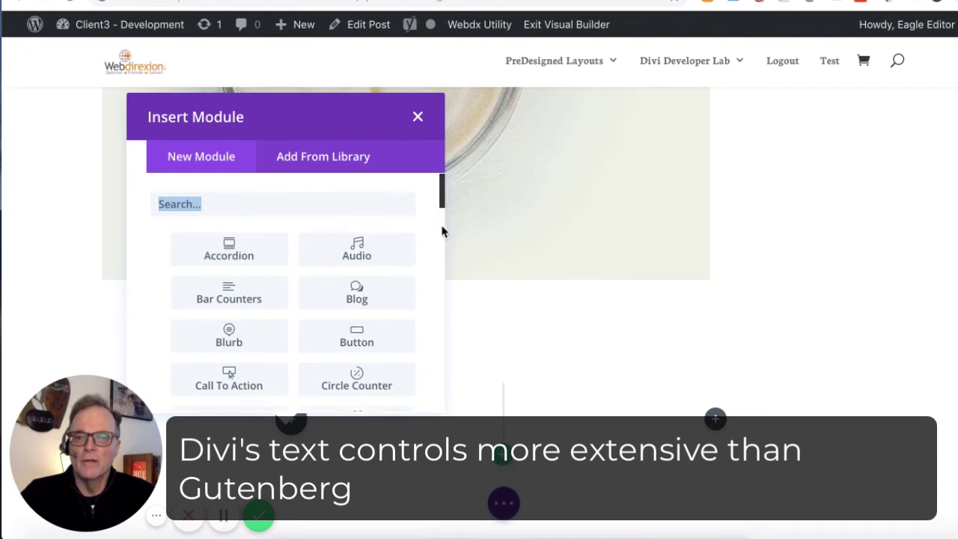
scroll(442, 278, down, 6)
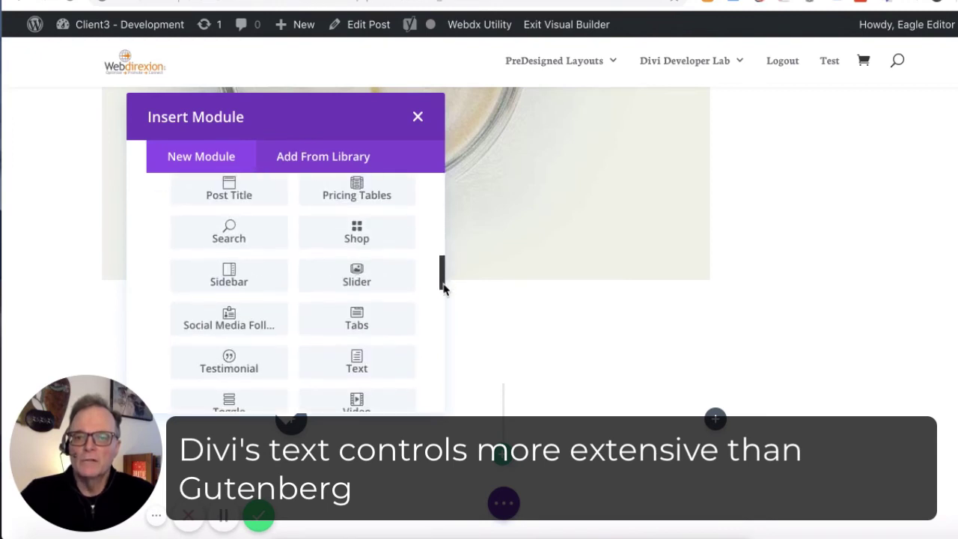
scroll(444, 295, down, 1)
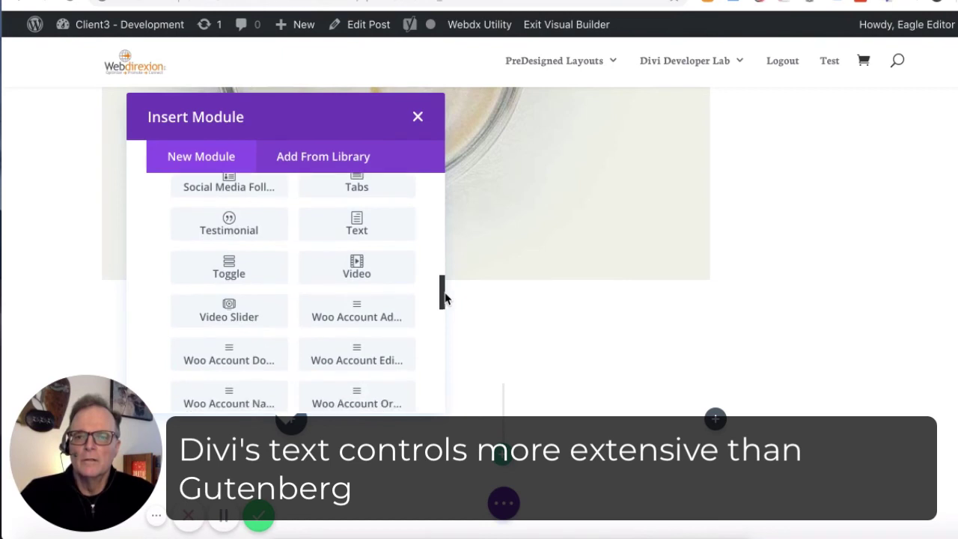
scroll(443, 294, up, 2)
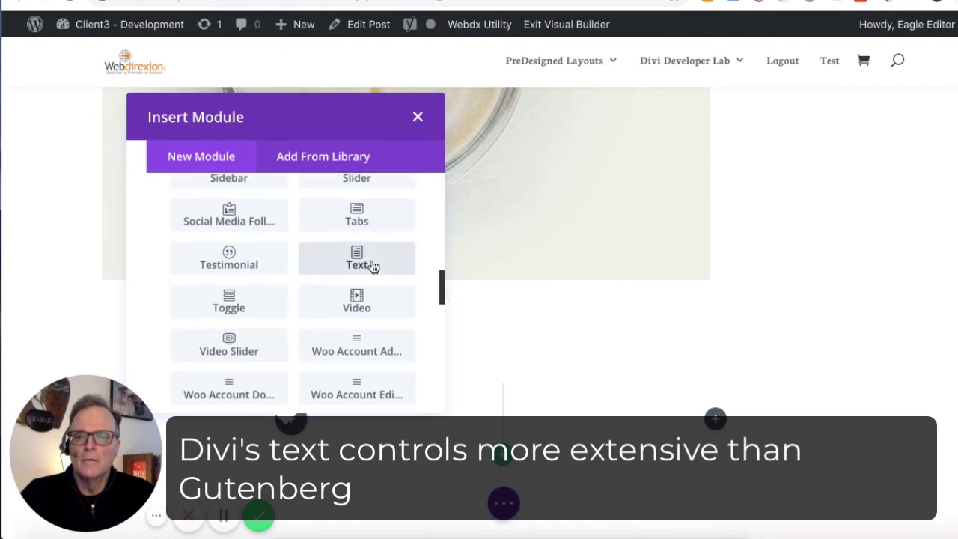
click(373, 266)
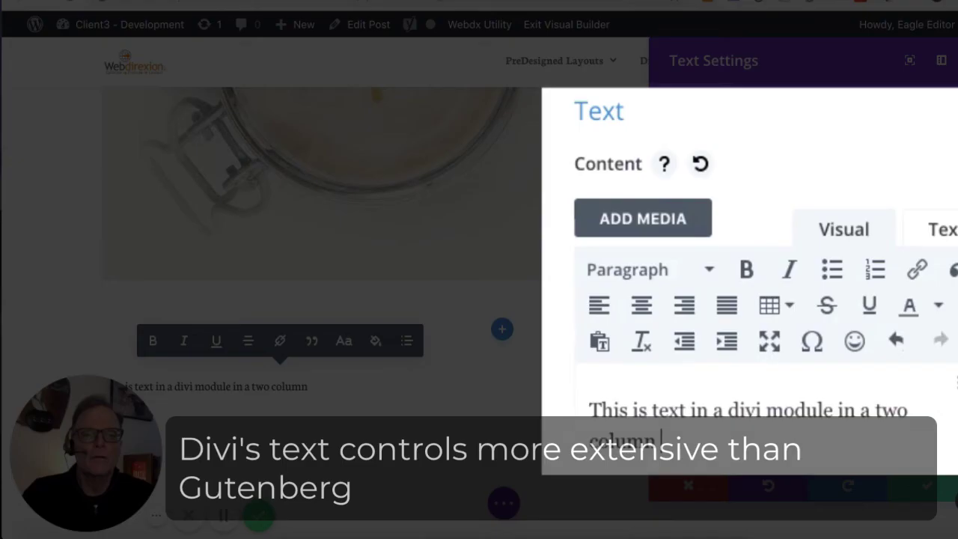
text(section.)
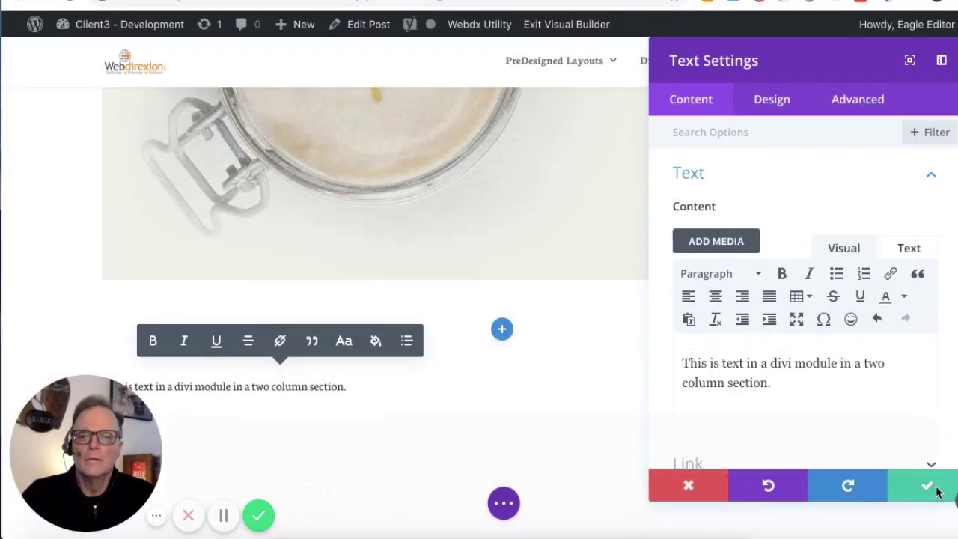
click(934, 490)
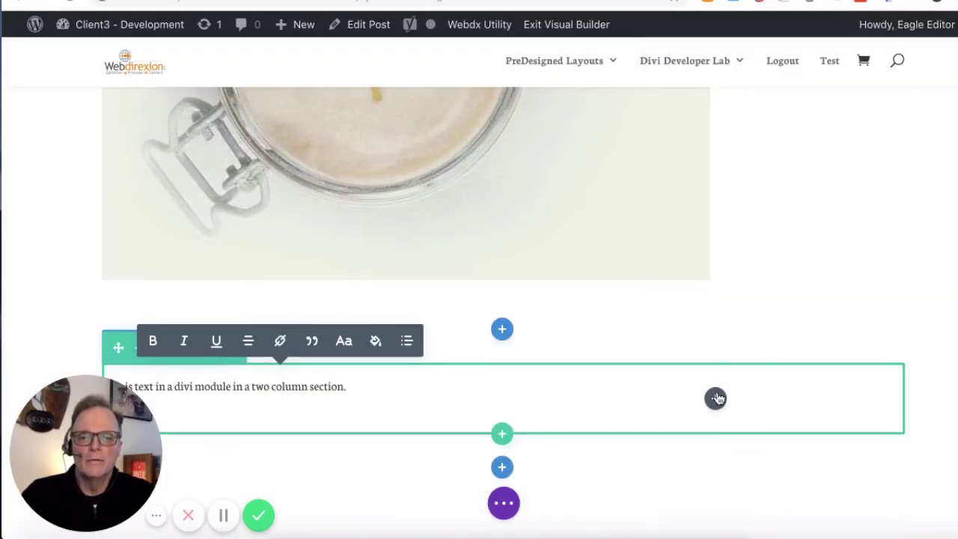
Insert an Image module in the row's second column, using cake.jpg from the media library
click(716, 398)
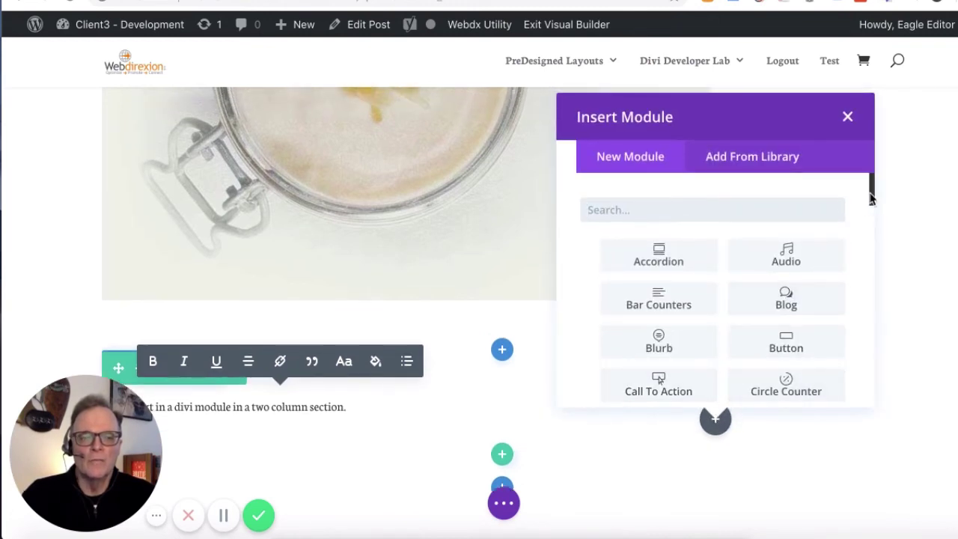
drag(871, 196, 882, 226)
scroll(882, 226, down, 2)
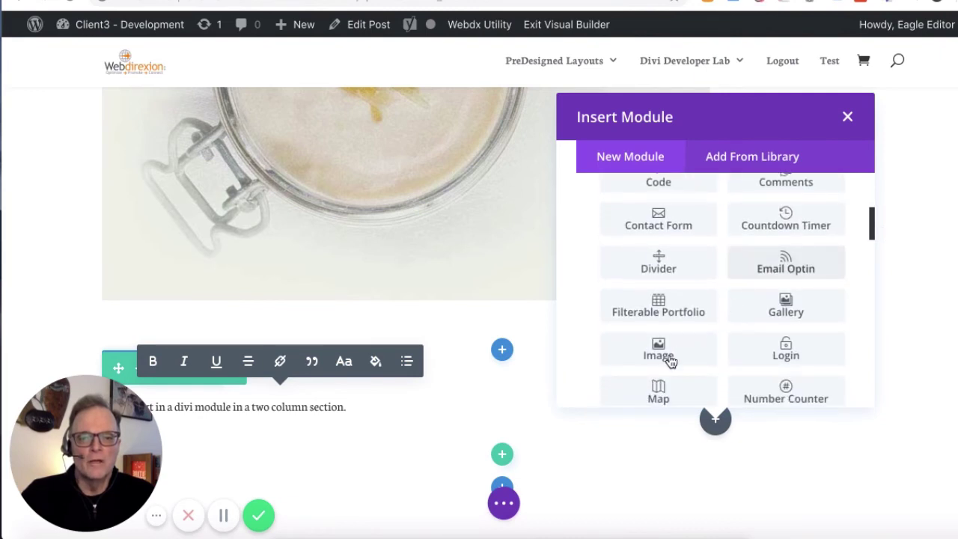
click(670, 358)
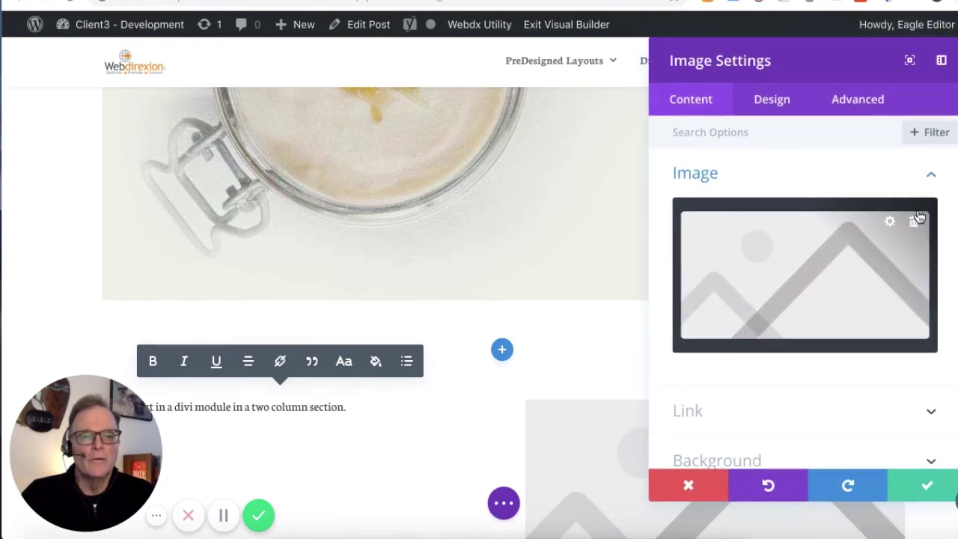
click(920, 217)
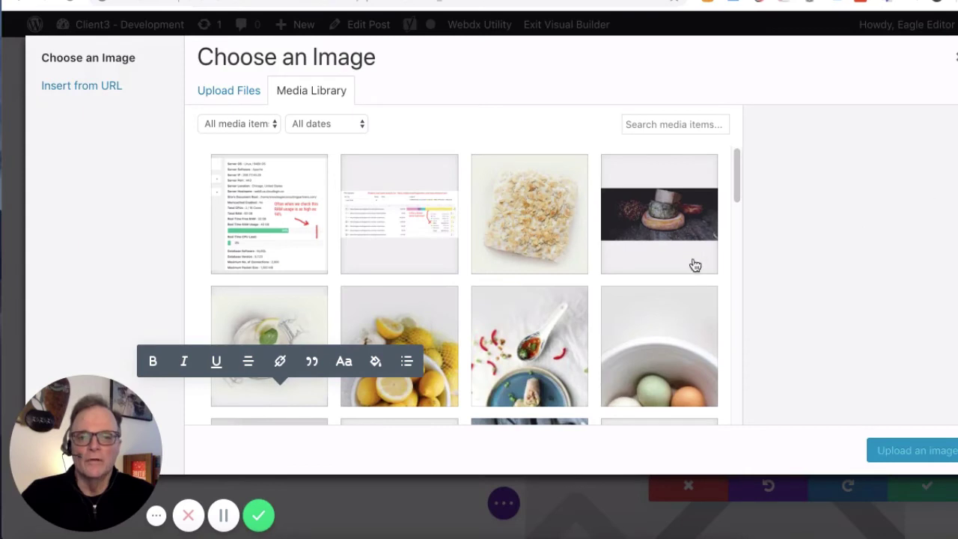
click(550, 242)
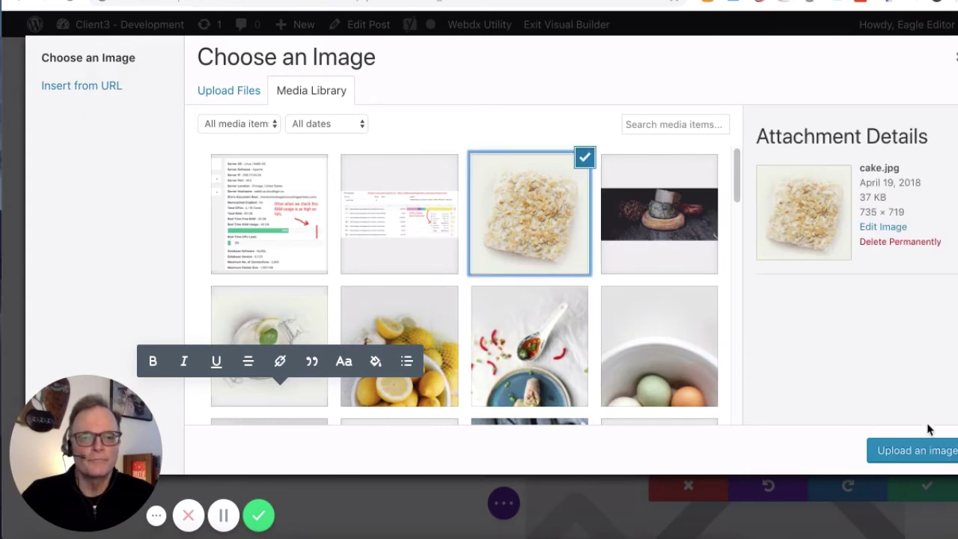
click(897, 464)
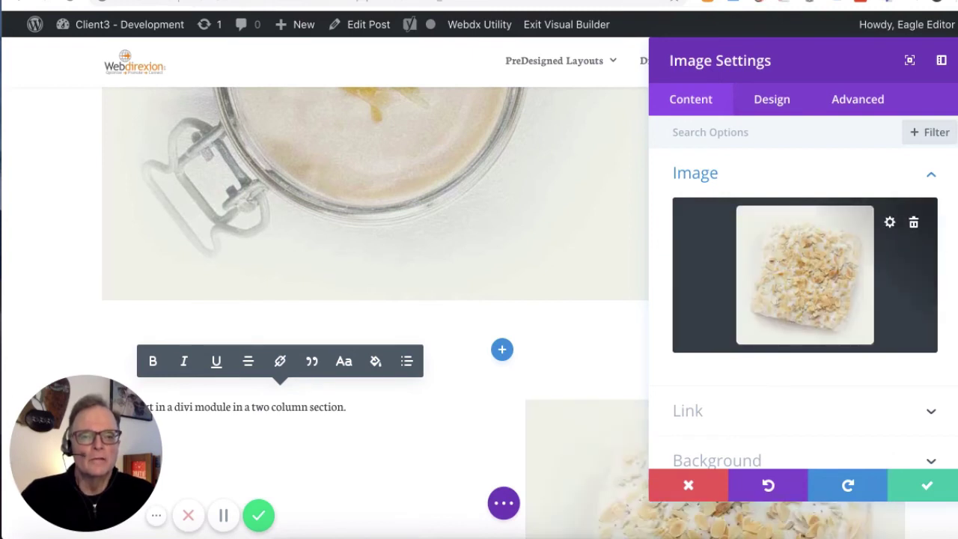
Set the cake image's animation style to Fold and save the module settings
click(773, 103)
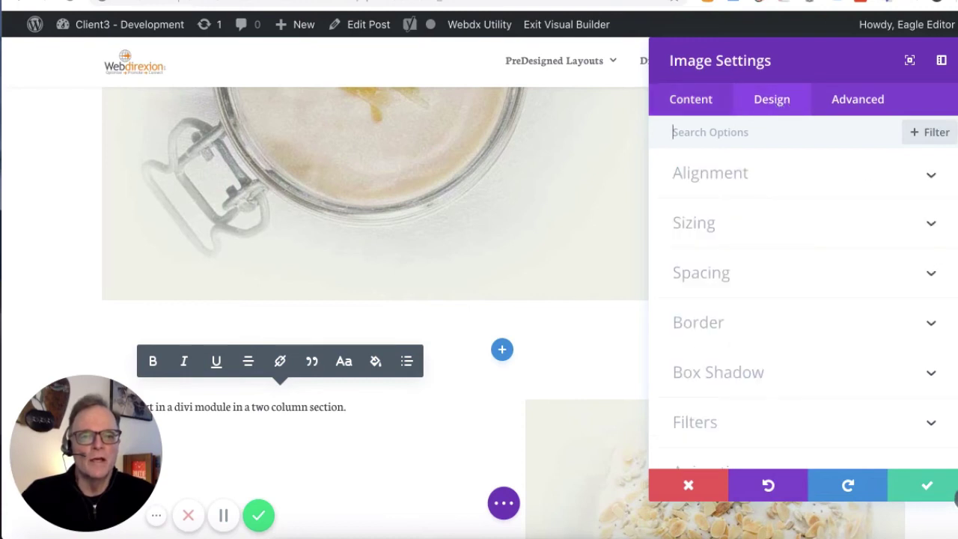
scroll(803, 292, down, 3)
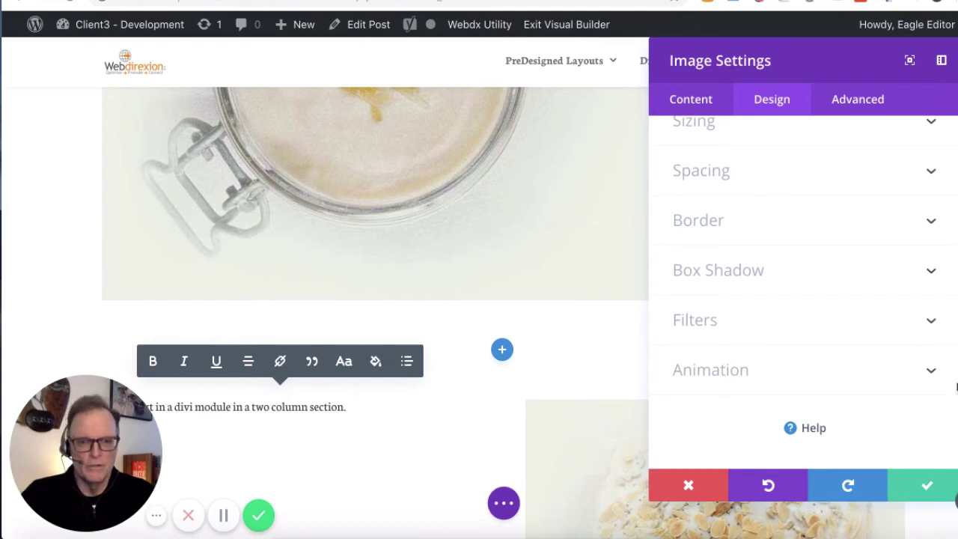
click(929, 372)
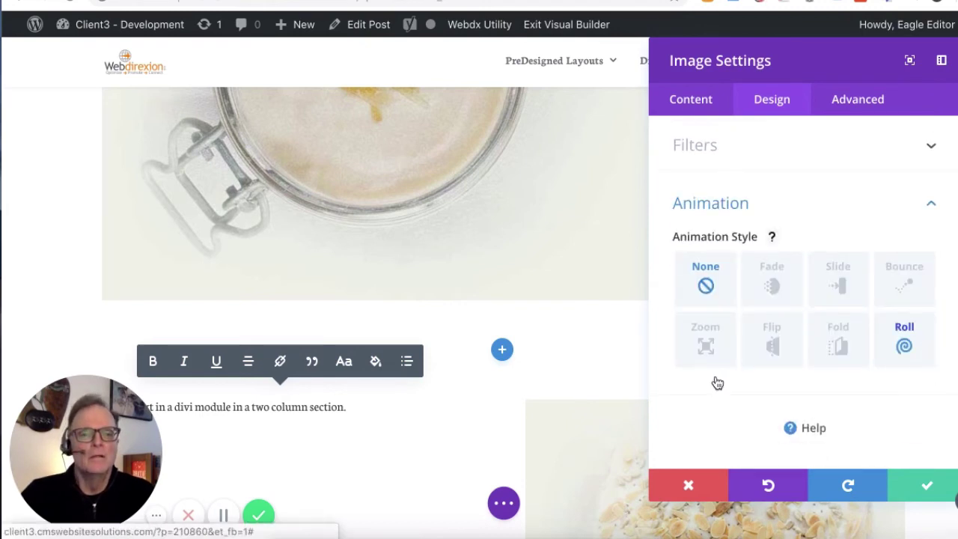
click(836, 345)
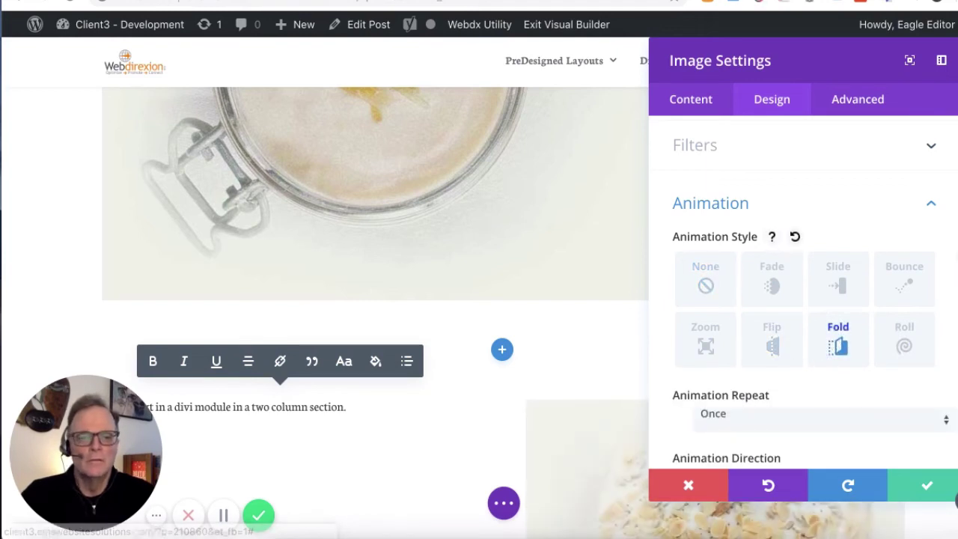
click(939, 487)
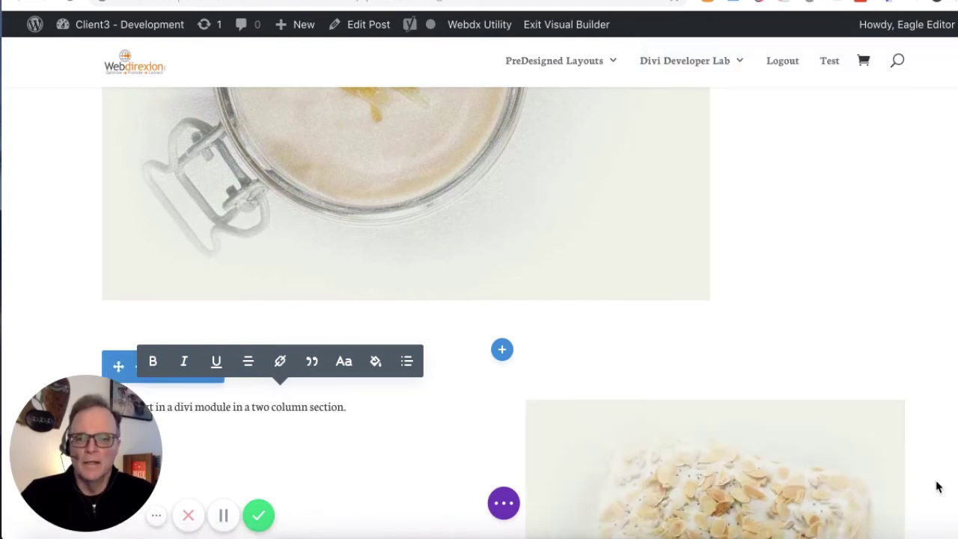
scroll(480, 299, up, 5)
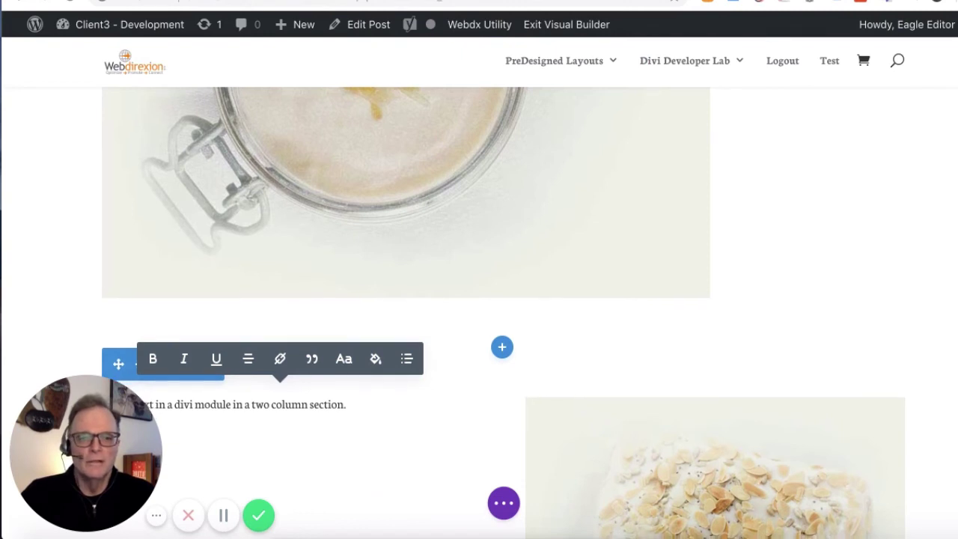
scroll(479, 299, up, 3)
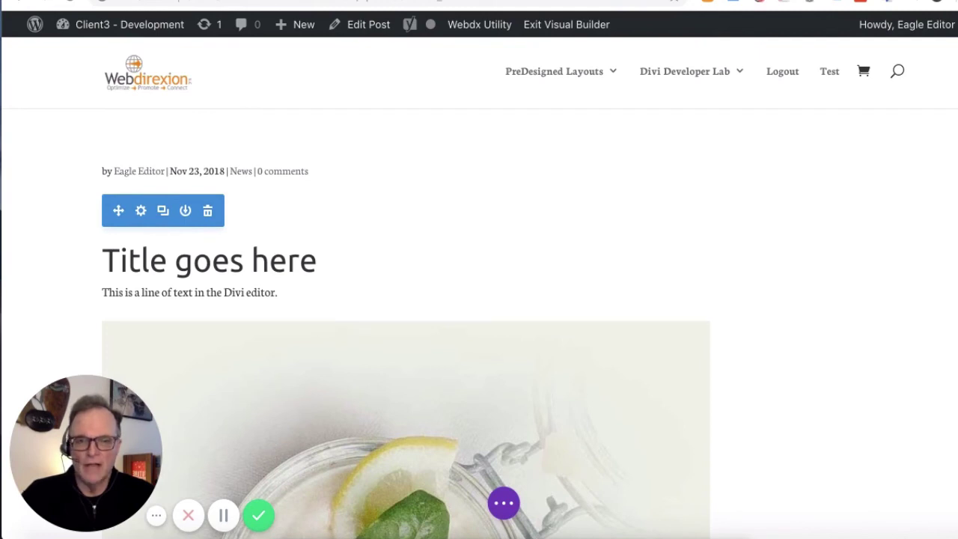
scroll(479, 322, down, 8)
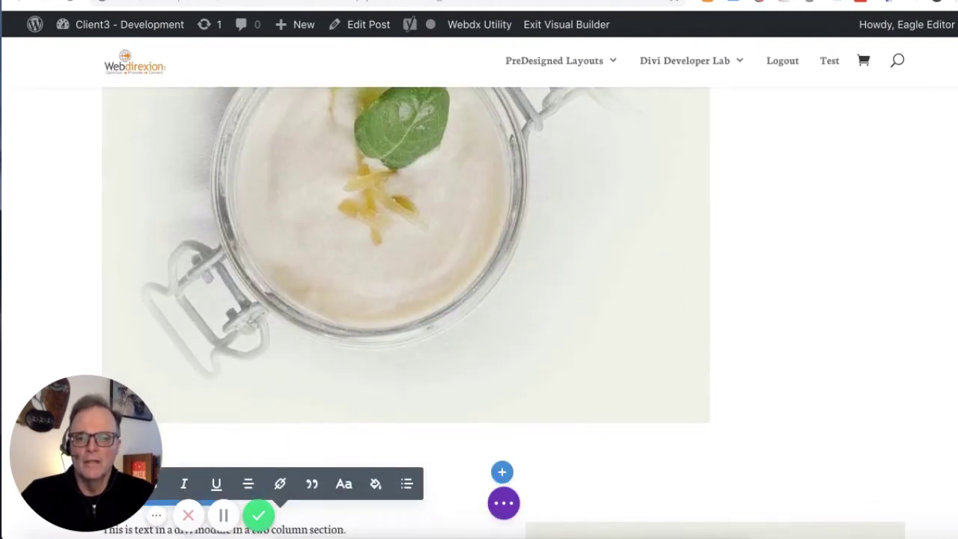
Publish the Divi post with its text and cake image section, and exit the Visual Builder
scroll(479, 300, down, 4)
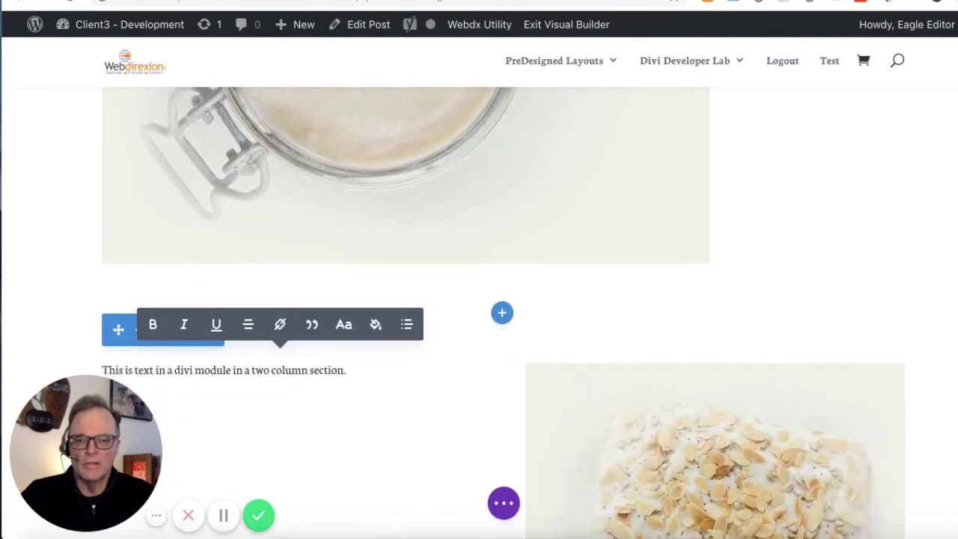
scroll(479, 315, down, 5)
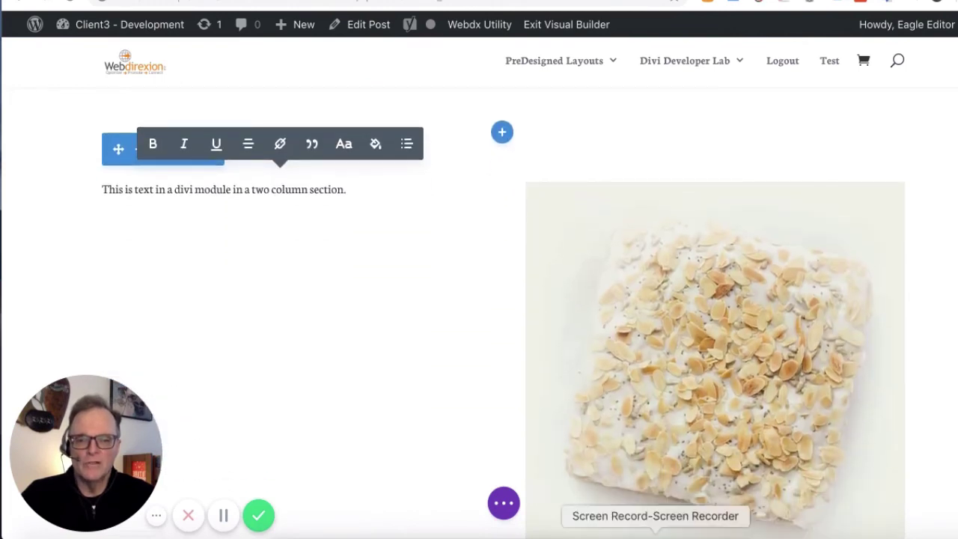
click(505, 507)
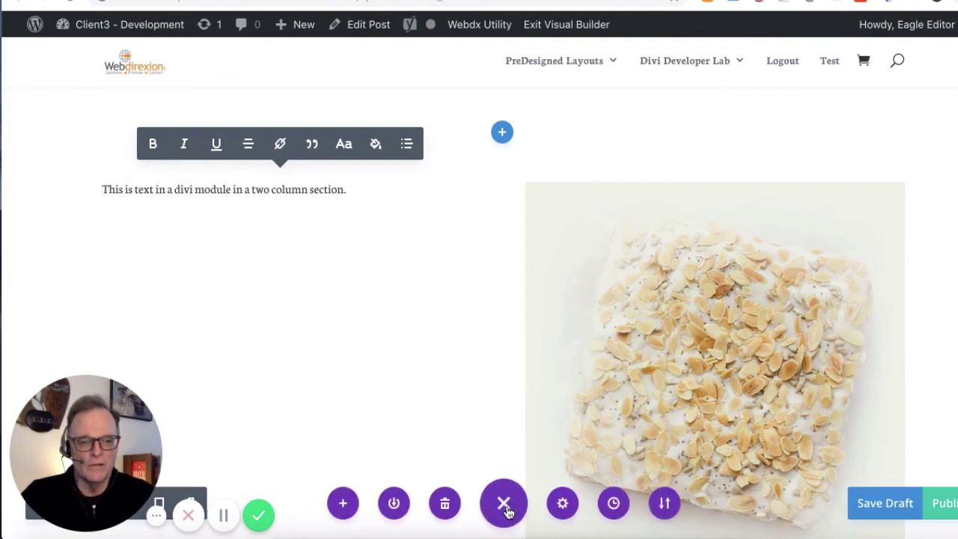
click(947, 507)
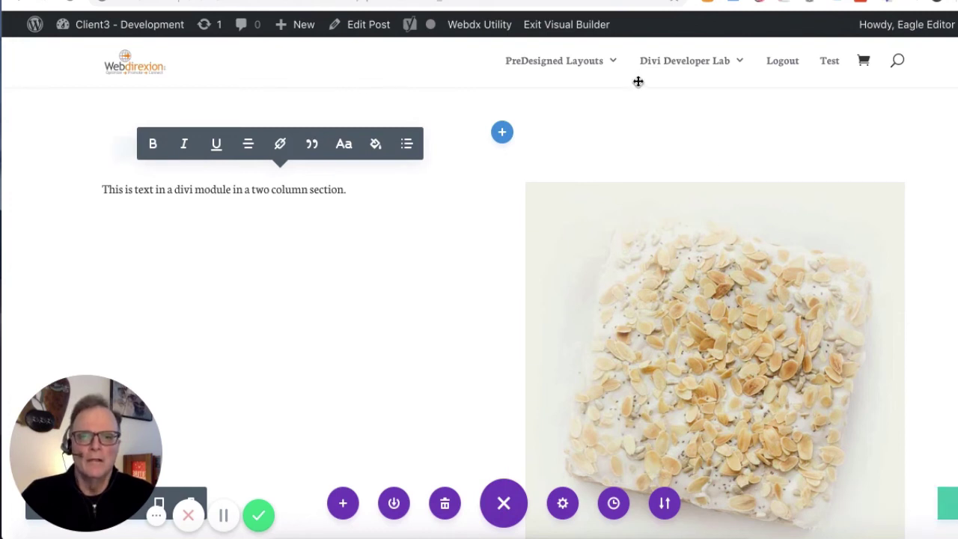
click(578, 27)
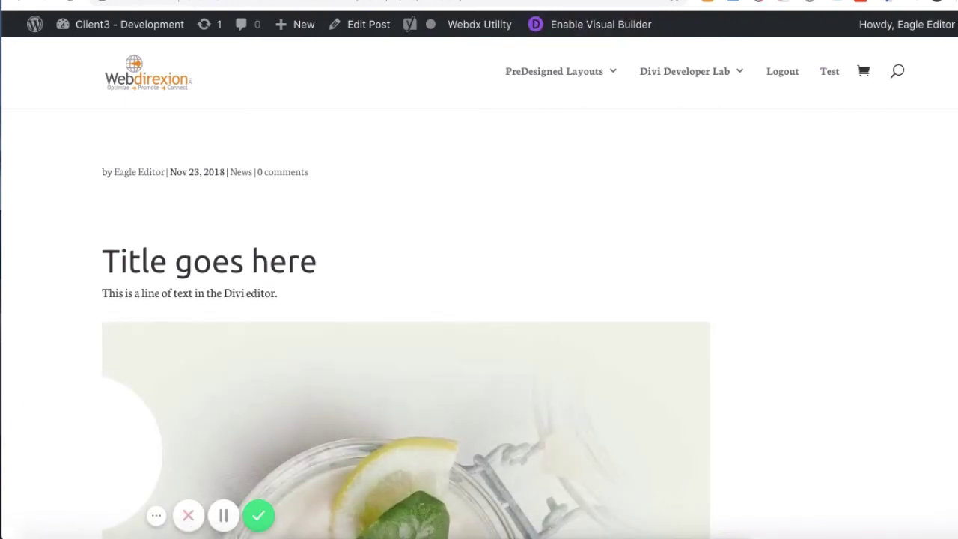
Review the published Divi post from its title down to the two-column section, and compare it with the published Gutenberg post
scroll(406, 322, down, 5)
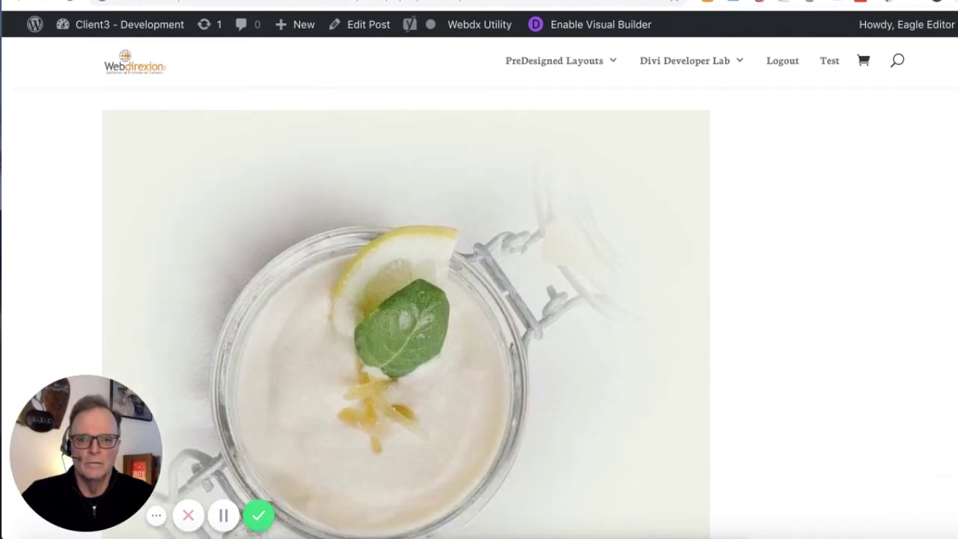
scroll(406, 322, down, 5)
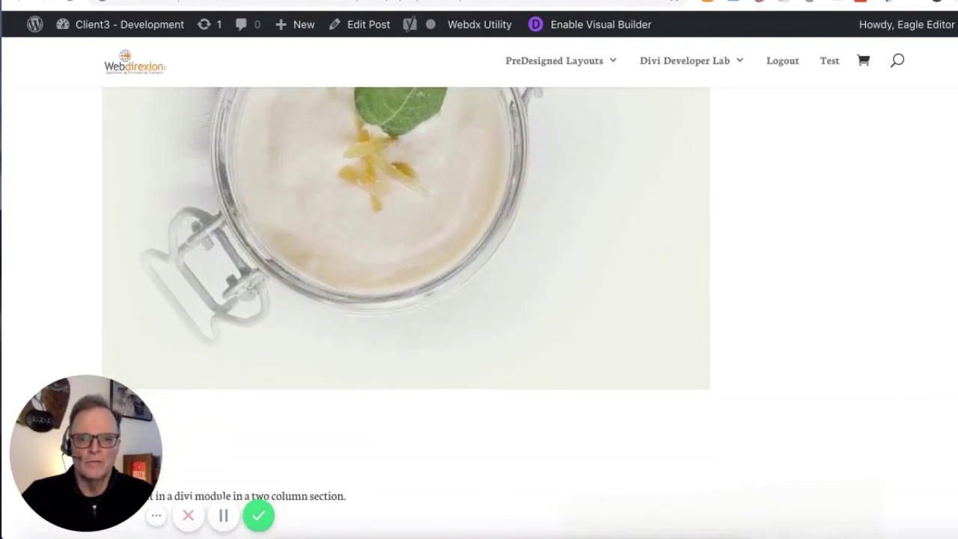
scroll(406, 322, down, 9)
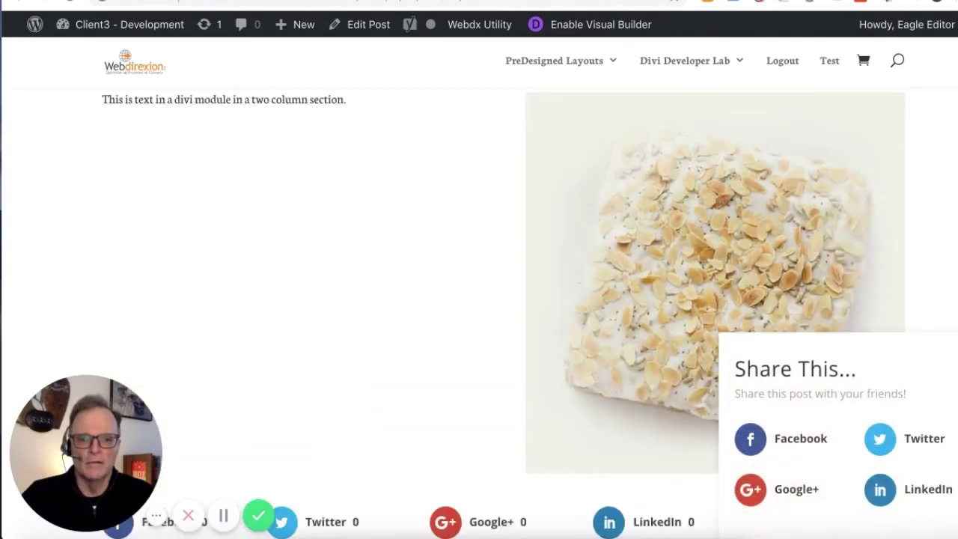
scroll(467, 313, up, 15)
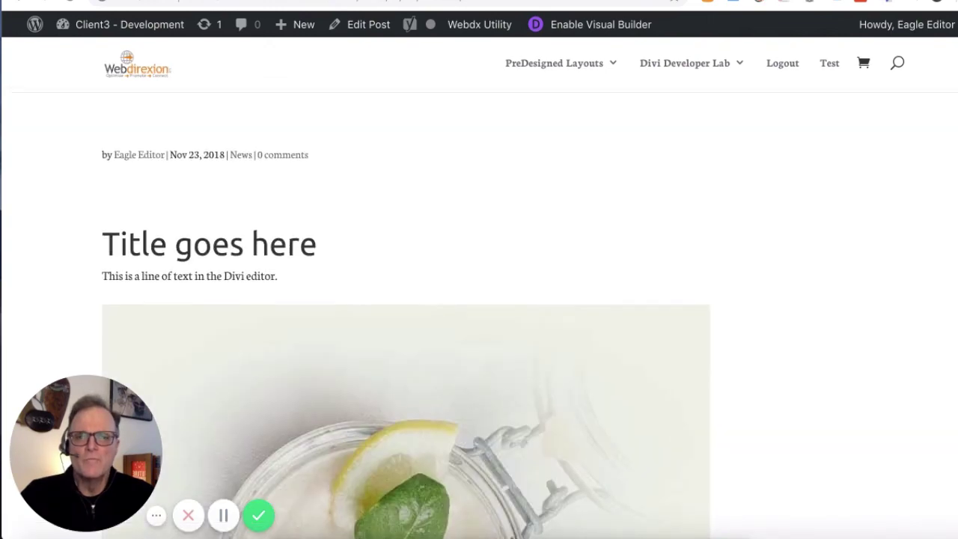
scroll(406, 332, up, 1)
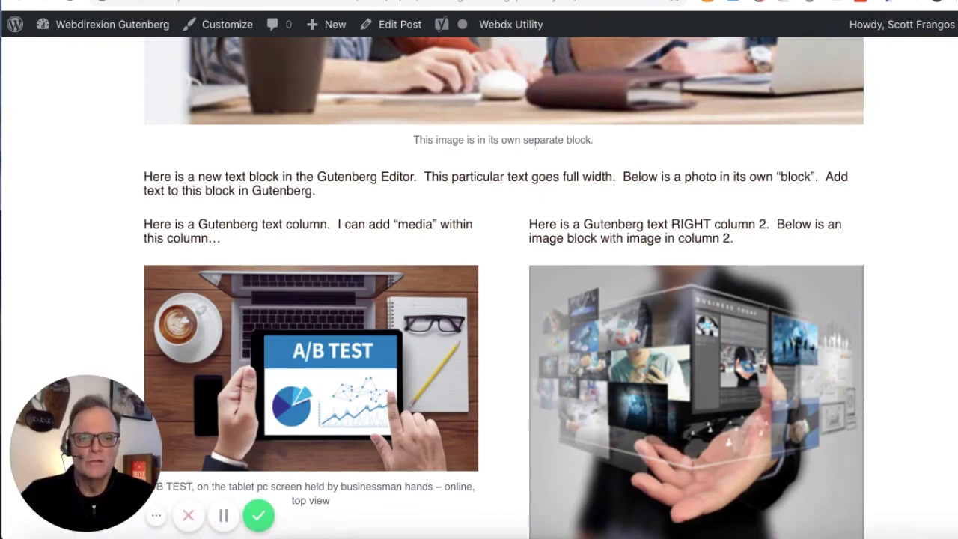
scroll(503, 288, up, 10)
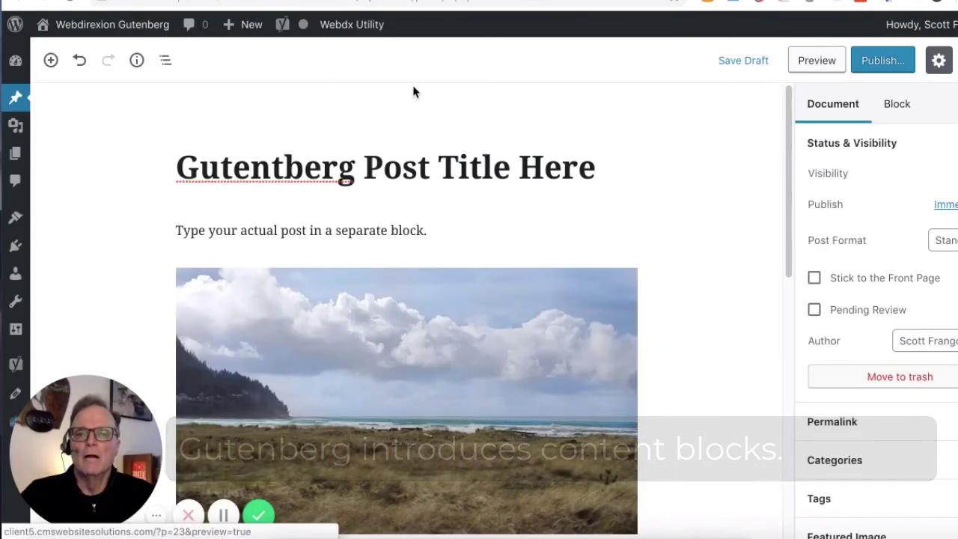
Correct the Gutenberg draft's title to "Gutenberg Post Title Here" and open the pre-publish checks
click(282, 157)
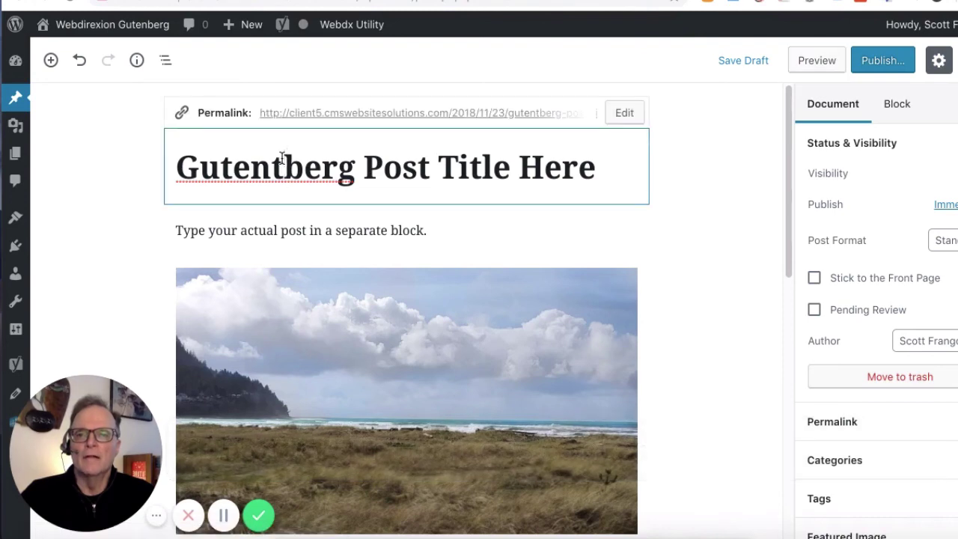
key(BackSpace)
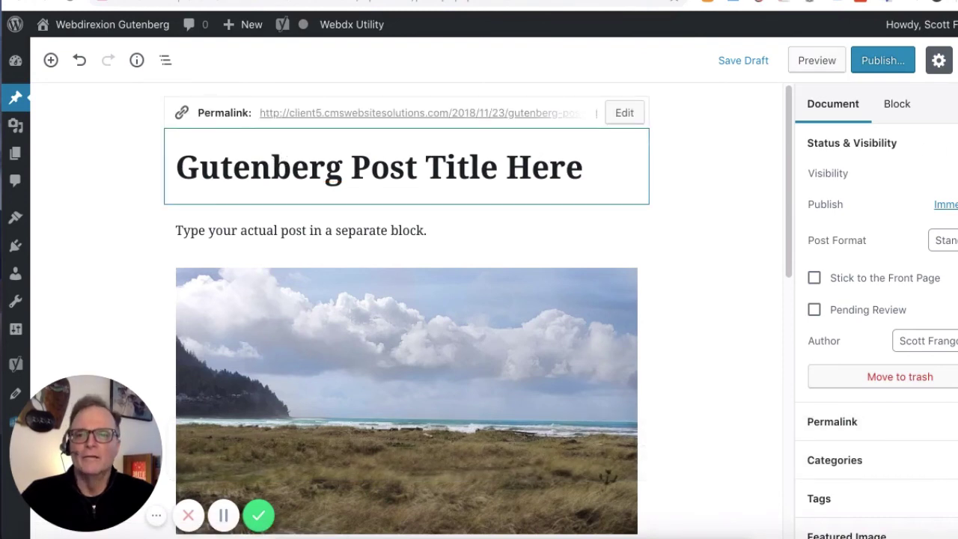
click(898, 60)
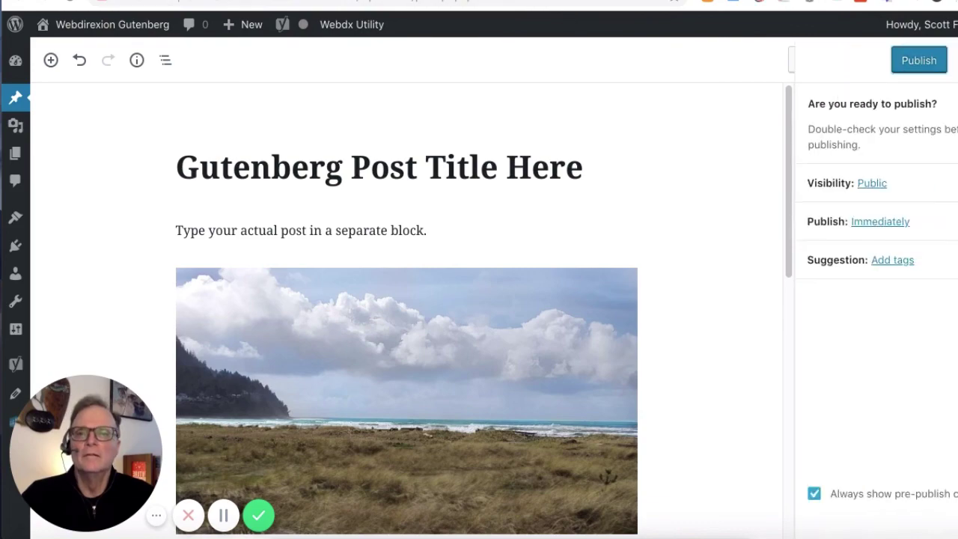
Look at the Divi theme page and find "Theme Developers" in the WordPress 5.0 beta announcement
click(269, 3)
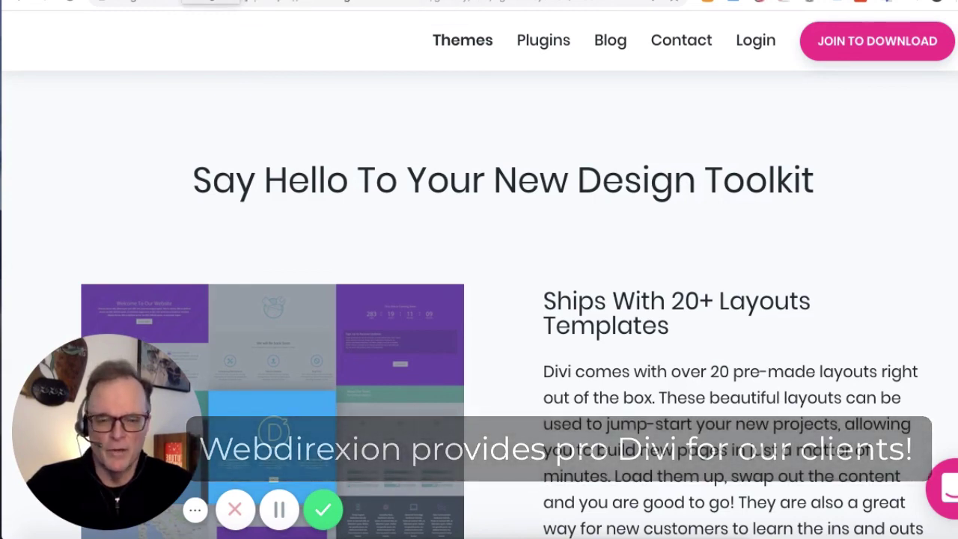
key(ctrl+f)
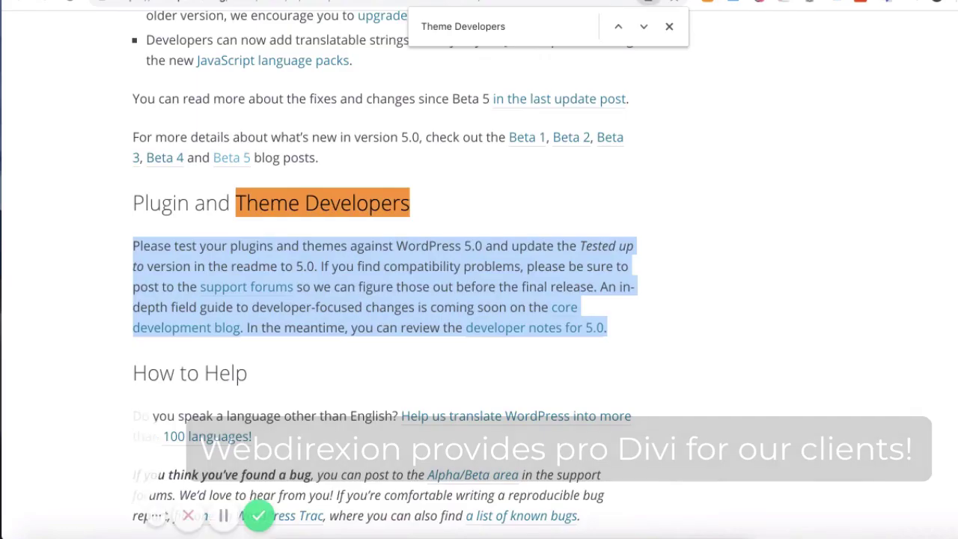